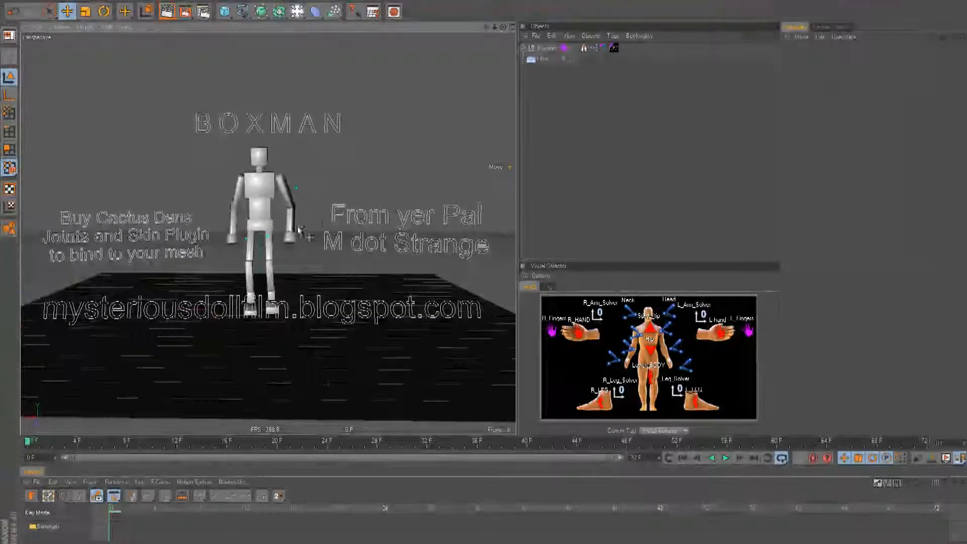
# Open the Layer Browser, place it clear of the viewport, and hide the WORDS layer in the editor view.
pyautogui.keyDown('alt'); pyautogui.moveTo(474, 273); pyautogui.dragTo(483, 275); pyautogui.keyUp('alt')
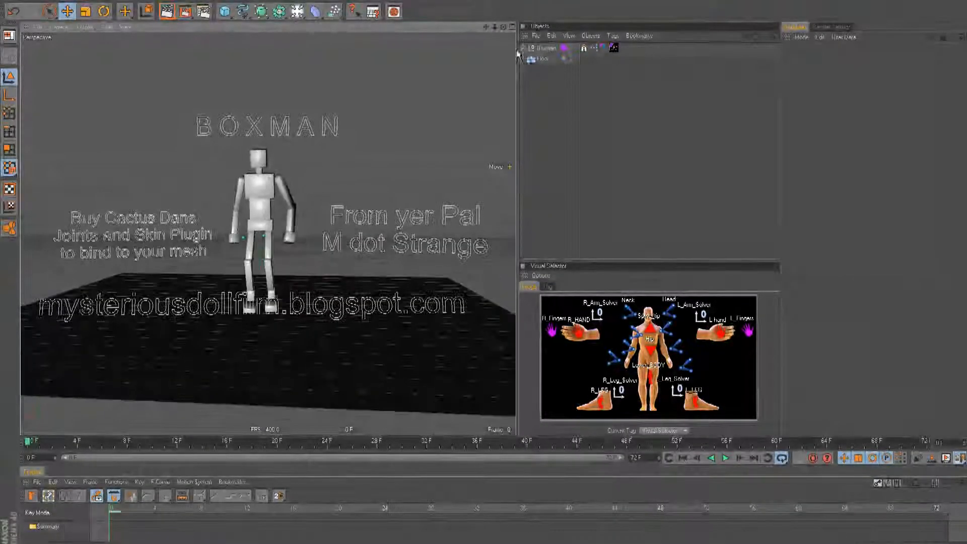
pyautogui.click(381, 3)
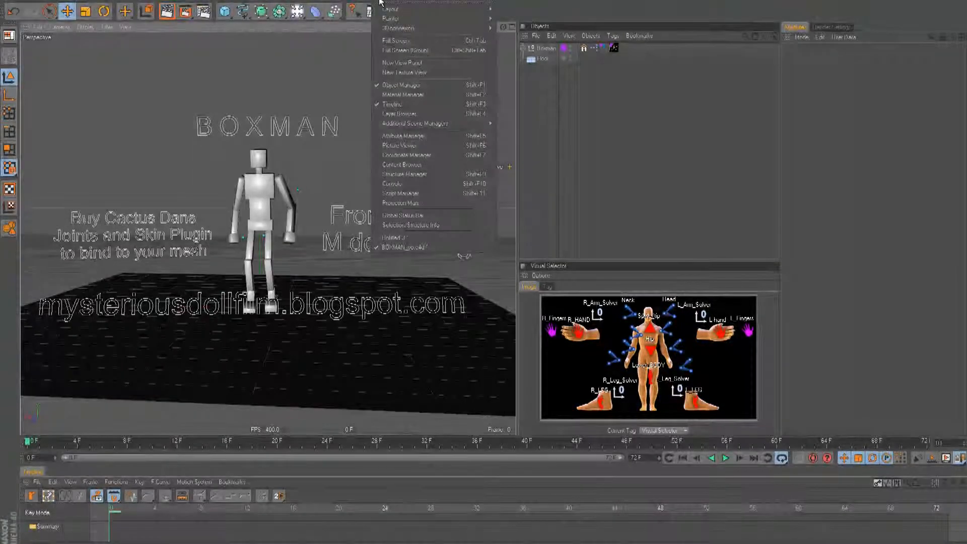
pyautogui.click(399, 114)
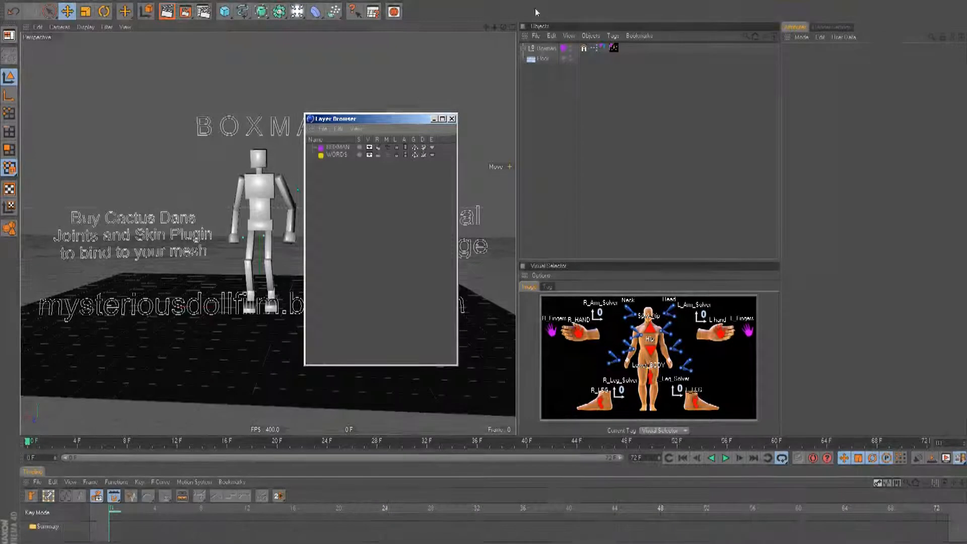
pyautogui.moveTo(368, 119); pyautogui.dragTo(647, 84)
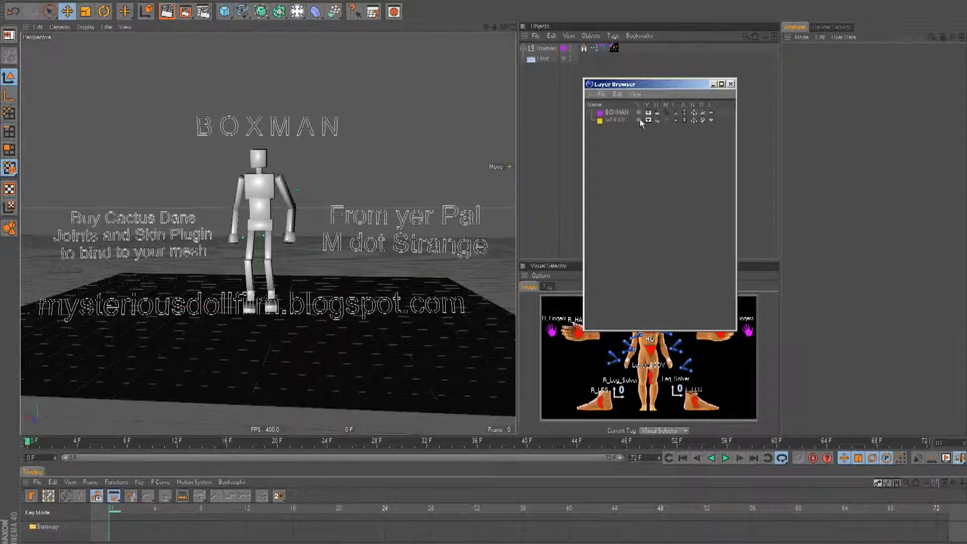
pyautogui.click(649, 120)
# Reveal the WORDS layer's objects in the object list, hide them again, and close the Layer Browser.
pyautogui.click(666, 121)
pyautogui.click(665, 121)
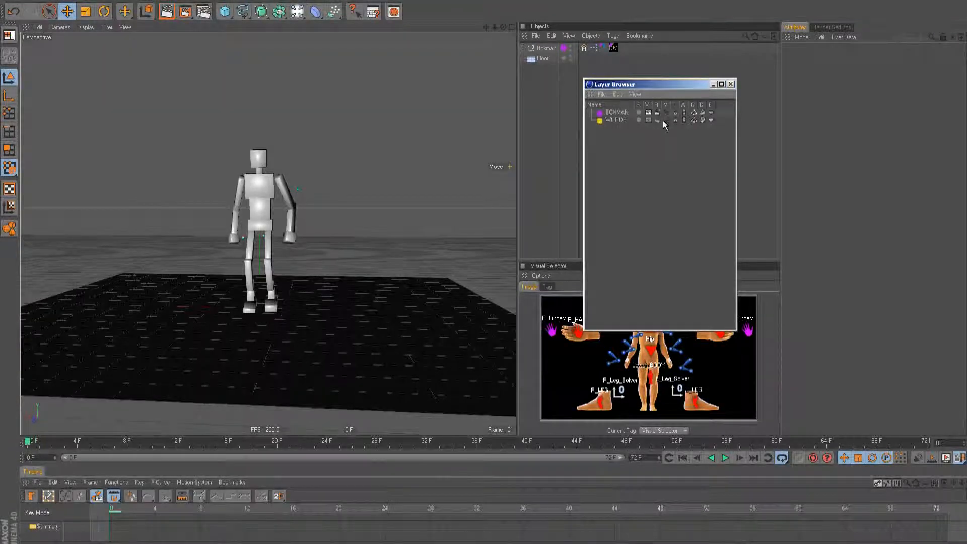
pyautogui.click(665, 120)
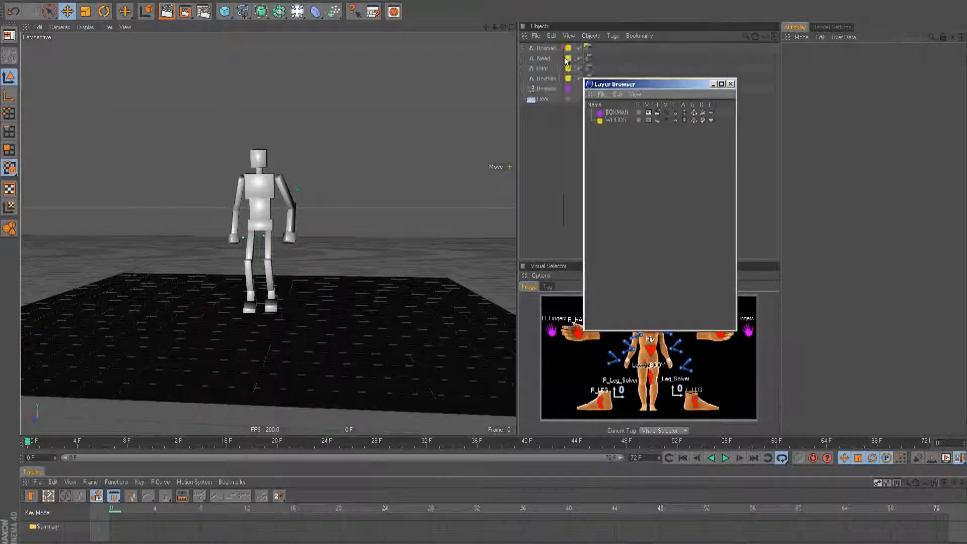
pyautogui.click(666, 121)
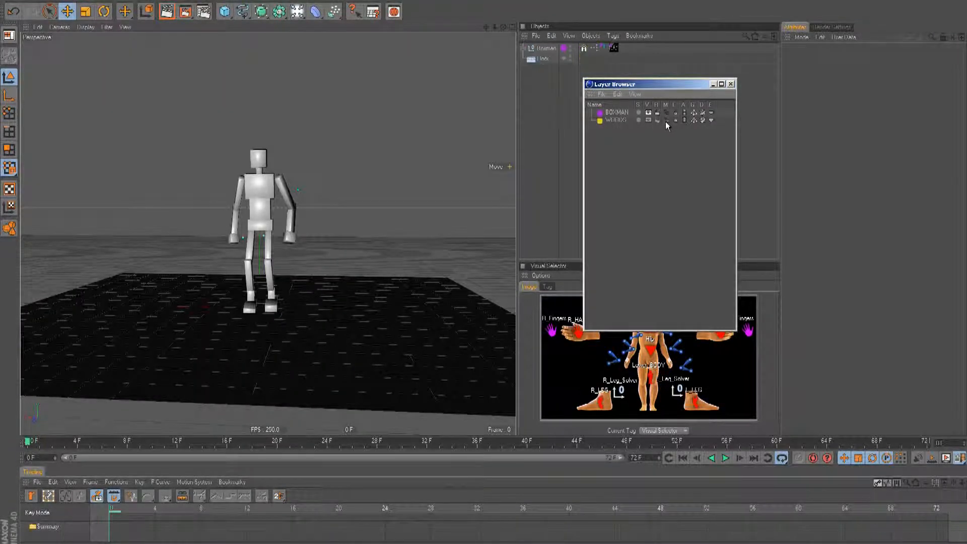
pyautogui.click(731, 84)
# Raise both of the character's arms outward with the R_HAND and L_hand controls.
pyautogui.scroll(3, 426, 188)
pyautogui.keyDown('alt'); pyautogui.moveTo(488, 277); pyautogui.dragTo(438, 203); pyautogui.keyUp('alt')
pyautogui.scroll(2, 483, 276)
pyautogui.scroll(-3, 484, 277)
pyautogui.click(578, 332)
pyautogui.click(717, 333)
pyautogui.moveTo(488, 276); pyautogui.dragTo(523, 214)
# Shift the character's lower body and spread its feet apart using the body and foot controls, and clear the selection.
pyautogui.click(649, 371)
pyautogui.moveTo(491, 282); pyautogui.dragTo(400, 322)
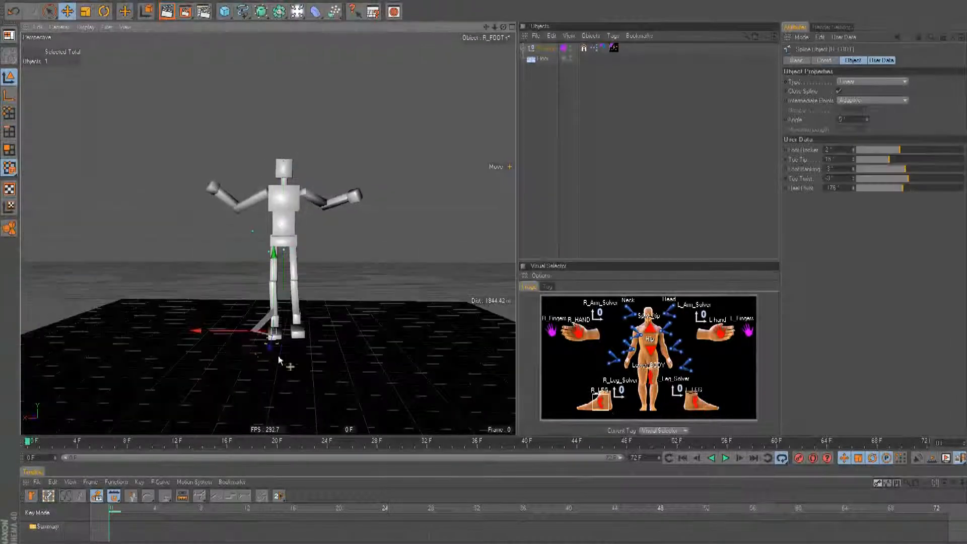
pyautogui.moveTo(490, 272); pyautogui.dragTo(482, 272)
pyautogui.click(691, 402)
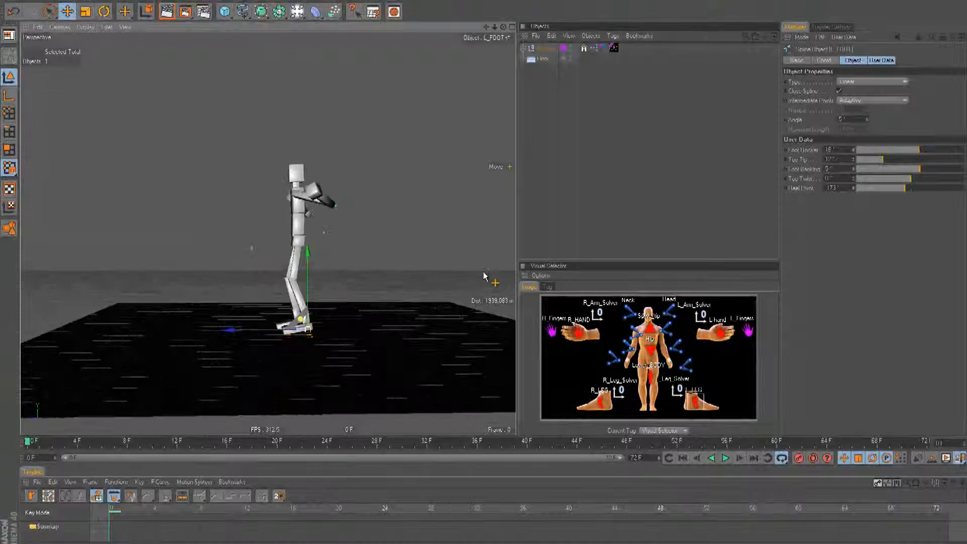
pyautogui.keyDown('alt'); pyautogui.moveTo(437, 276); pyautogui.dragTo(445, 305); pyautogui.keyUp('alt')
pyautogui.scroll(5, 492, 276)
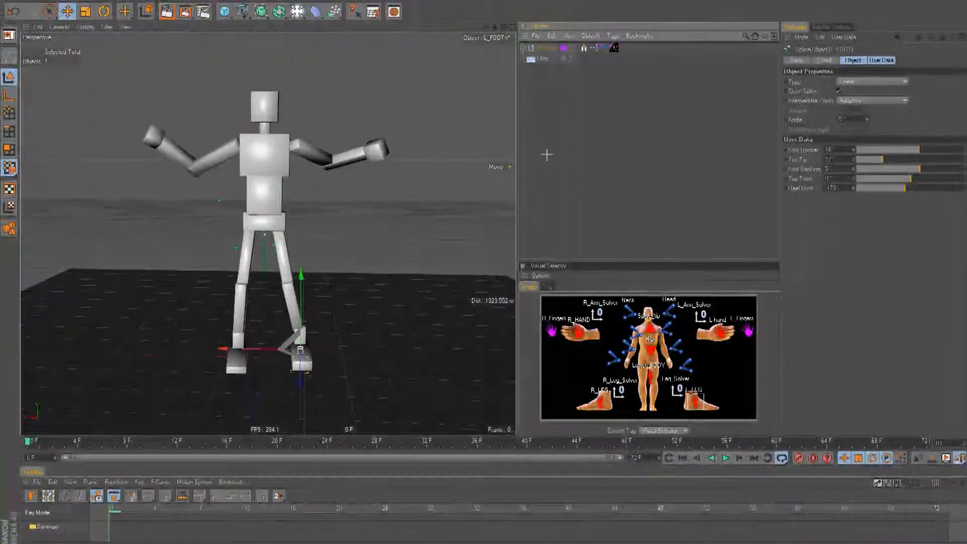
pyautogui.click(548, 155)
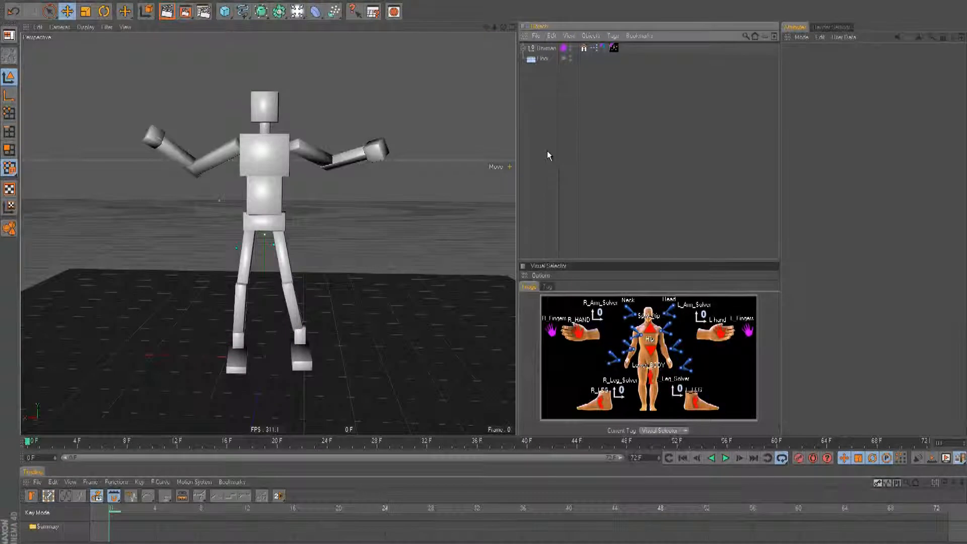
# Paste the custom head, neck, arm and gut meshes into the scene, move them up beside the character, and deselect them.
pyautogui.hotkey('ctrl', 'v')
pyautogui.moveTo(290, 328); pyautogui.dragTo(291, 180)
pyautogui.moveTo(339, 347); pyautogui.dragTo(365, 299)
pyautogui.click(537, 199)
# Examine the pasted custom body-part meshes beside the character from different angles.
pyautogui.keyDown('alt'); pyautogui.moveTo(483, 272); pyautogui.dragTo(483, 271); pyautogui.keyUp('alt')
pyautogui.keyDown('alt'); pyautogui.moveTo(337, 242); pyautogui.dragTo(352, 252, button='middle'); pyautogui.keyUp('alt')
pyautogui.keyDown('alt'); pyautogui.moveTo(353, 254); pyautogui.dragTo(493, 277); pyautogui.keyUp('alt')
pyautogui.moveTo(484, 272)
pyautogui.mouseDown()
pyautogui.moveTo(499, 279)
pyautogui.moveTo(489, 275)
pyautogui.mouseUp()
pyautogui.moveTo(488, 275)
pyautogui.keyDown('alt'); pyautogui.mouseDown()
pyautogui.moveTo(475, 274)
pyautogui.moveTo(483, 274)
pyautogui.mouseUp(); pyautogui.keyUp('alt')
pyautogui.moveTo(484, 275); pyautogui.dragTo(481, 274)
pyautogui.moveTo(481, 274)
pyautogui.keyDown('alt'); pyautogui.mouseDown()
pyautogui.moveTo(497, 274)
pyautogui.moveTo(378, 274)
pyautogui.moveTo(486, 276)
pyautogui.moveTo(468, 276)
pyautogui.mouseUp(); pyautogui.keyUp('alt')
pyautogui.click(560, 146)
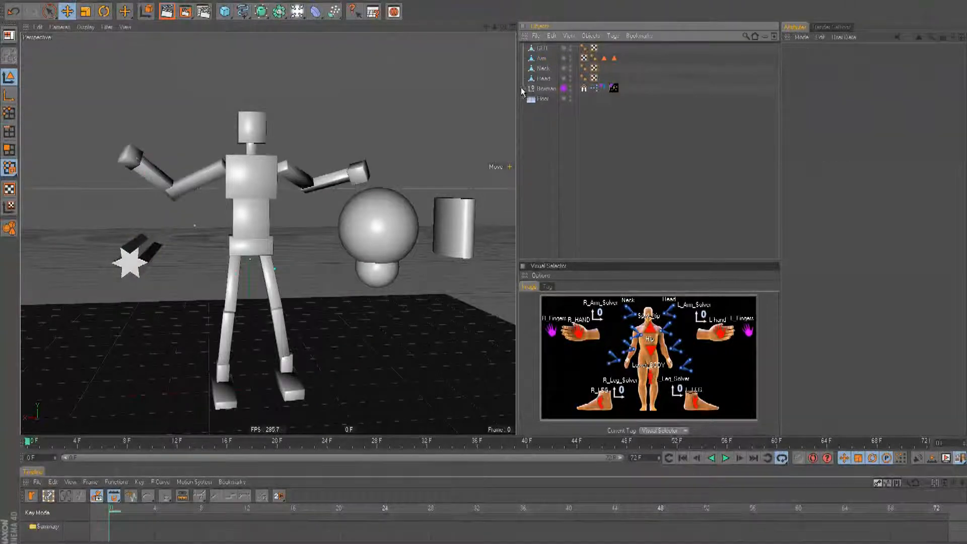
# Expand the Boxman hierarchy to its Body_poly group and move the pasted Head directly below the original Head.
pyautogui.click(522, 89)
pyautogui.click(529, 99)
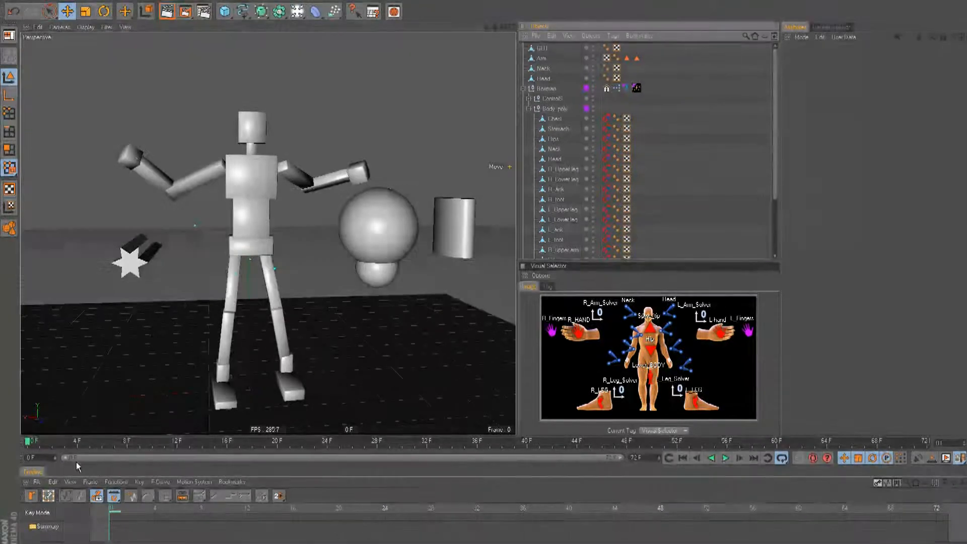
pyautogui.moveTo(584, 261); pyautogui.dragTo(591, 385)
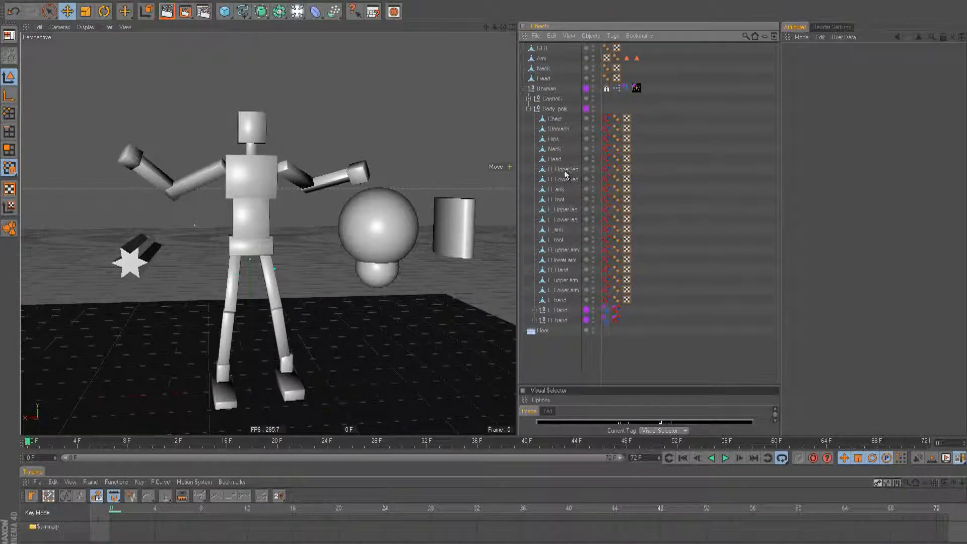
pyautogui.click(555, 159)
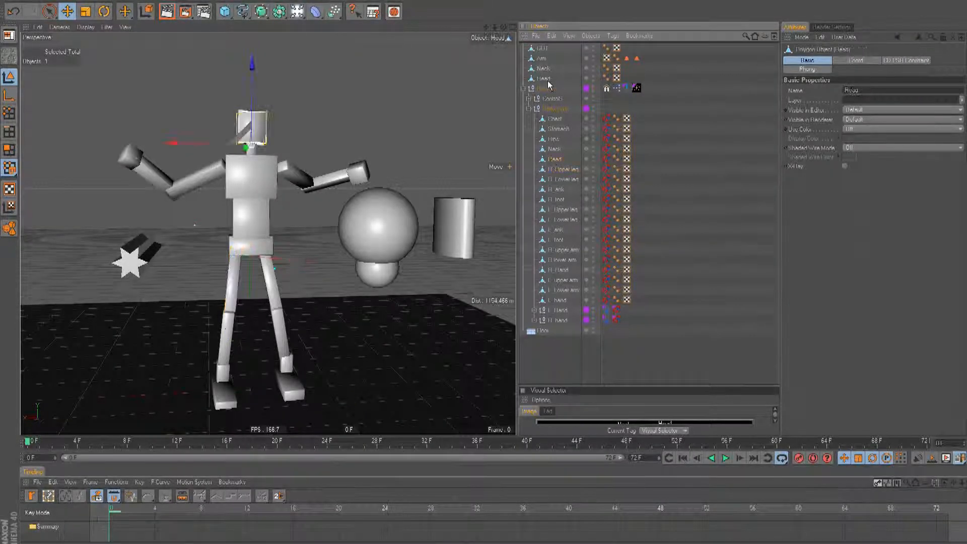
pyautogui.moveTo(557, 164); pyautogui.dragTo(557, 166)
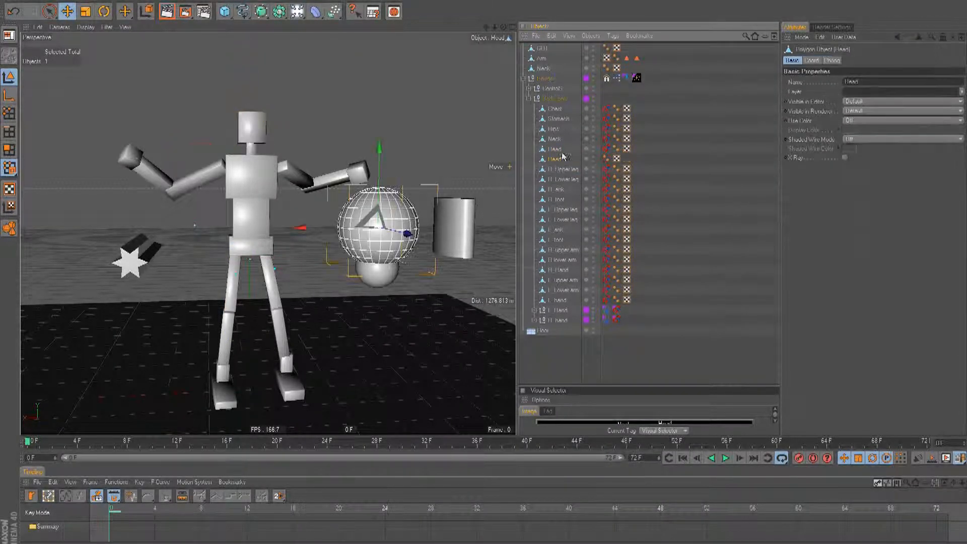
# Inspect the tag and target settings of the CD PSR Constraint on the original Head.
pyautogui.click(555, 150)
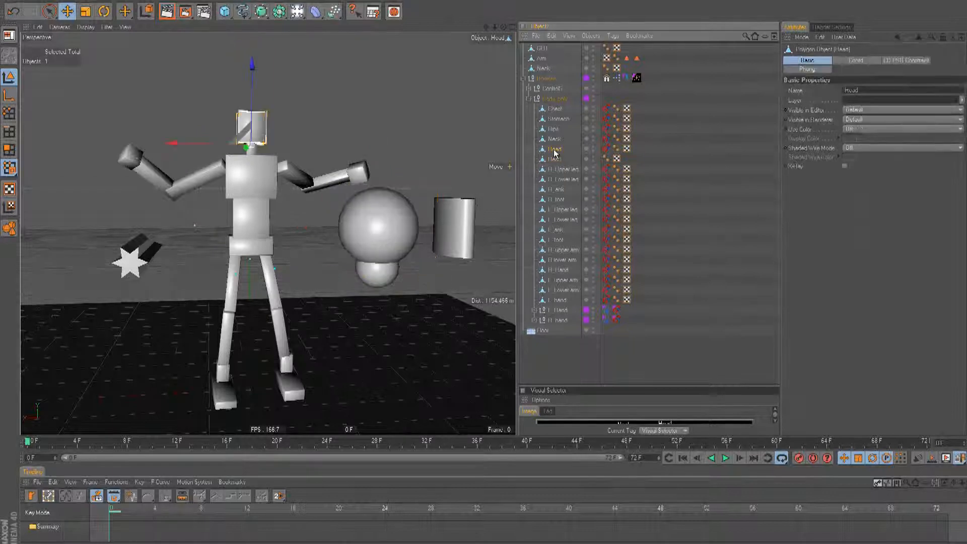
pyautogui.click(606, 149)
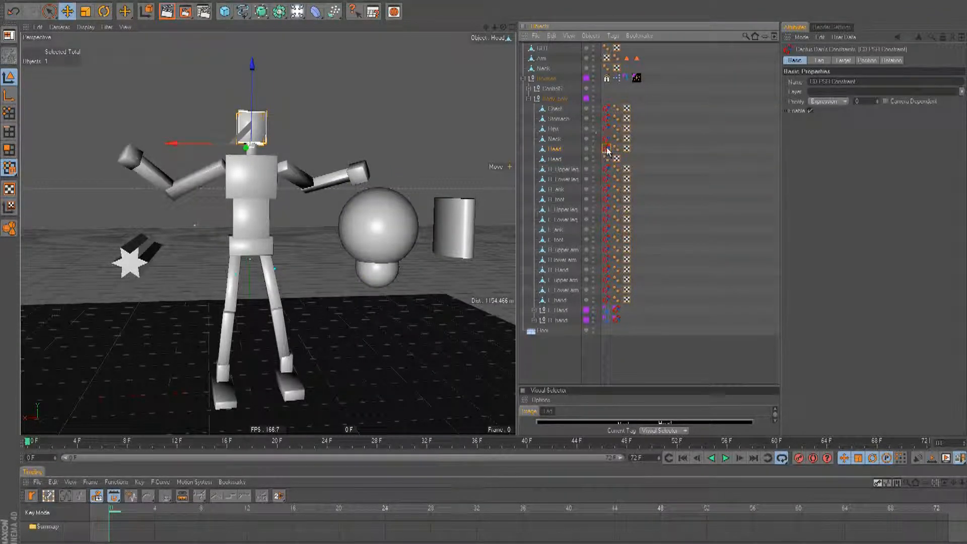
pyautogui.click(843, 61)
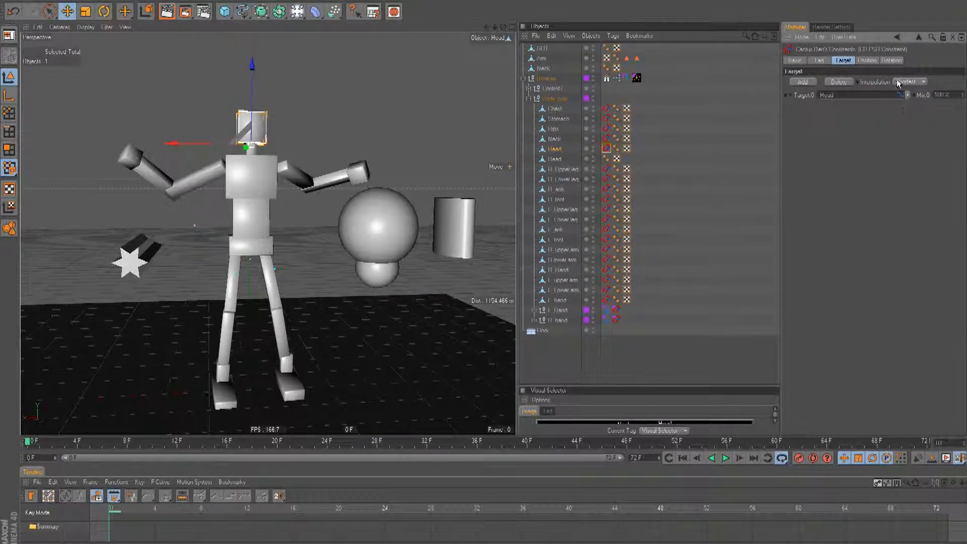
pyautogui.click(811, 60)
pyautogui.click(844, 60)
pyautogui.click(607, 151)
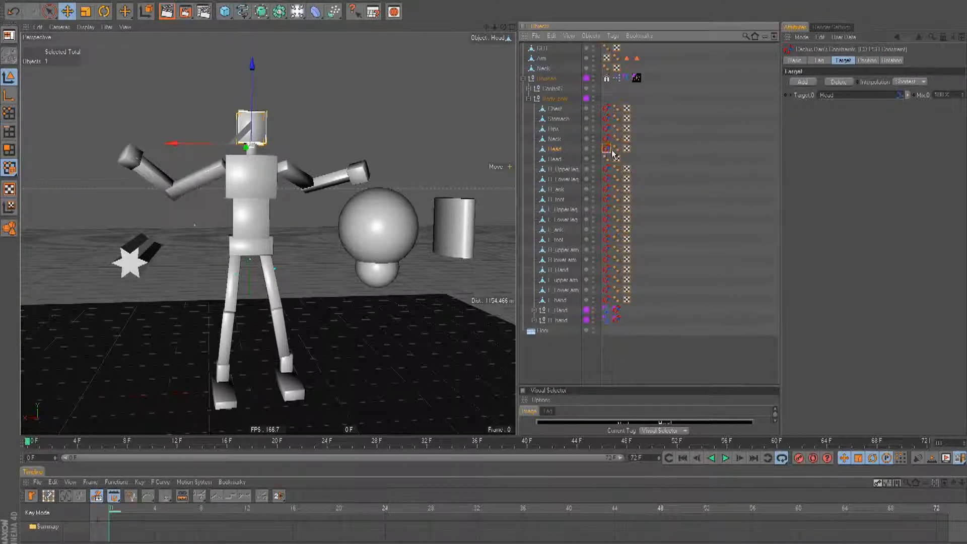
# Transfer the CD PSR Constraint tag from the original Head to the pasted spherical Head and check how it sits on the body.
pyautogui.click(556, 160)
pyautogui.click(555, 149)
pyautogui.moveTo(627, 164); pyautogui.dragTo(626, 163)
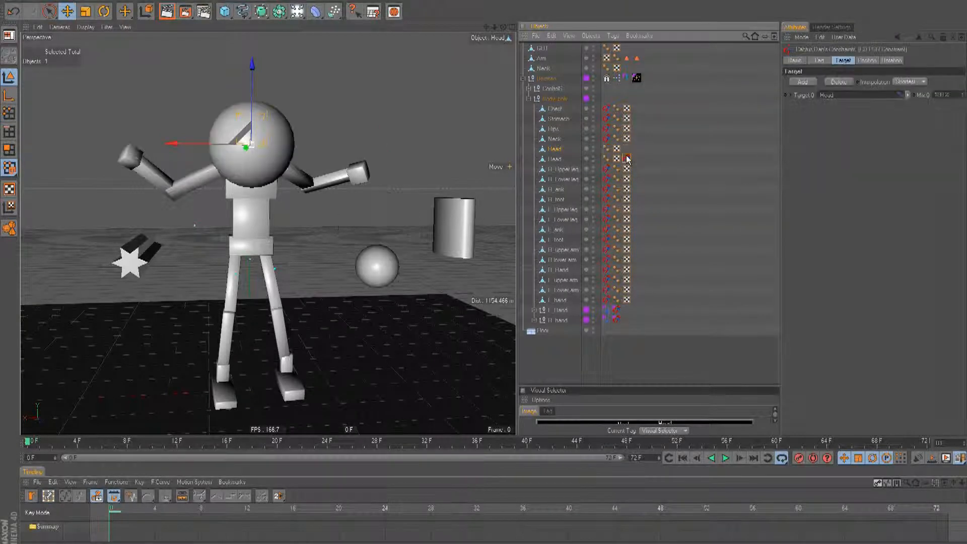
pyautogui.click(558, 150)
pyautogui.keyDown('alt'); pyautogui.moveTo(392, 194); pyautogui.dragTo(348, 196); pyautogui.keyUp('alt')
pyautogui.keyDown('alt'); pyautogui.moveTo(489, 273); pyautogui.dragTo(484, 275); pyautogui.keyUp('alt')
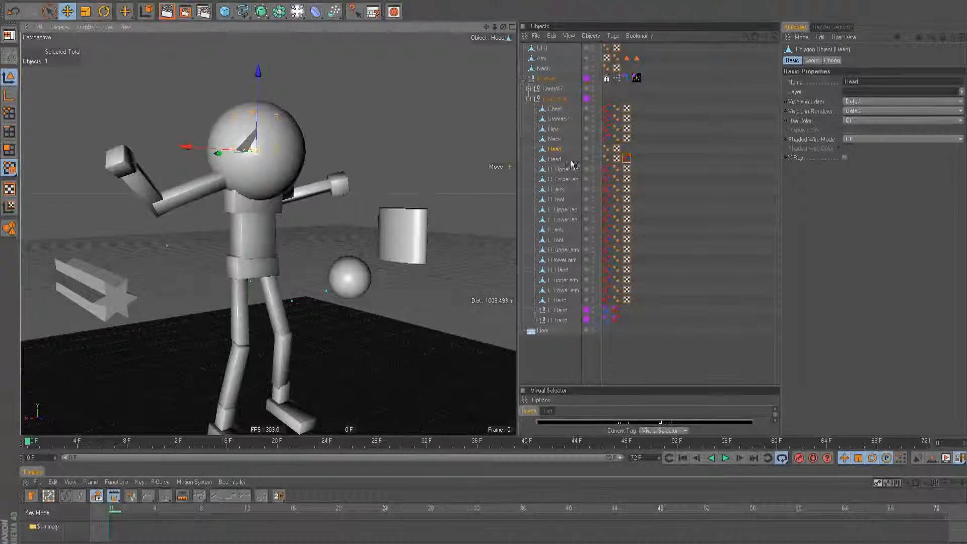
pyautogui.keyDown('alt'); pyautogui.moveTo(365, 180); pyautogui.dragTo(370, 178); pyautogui.keyUp('alt')
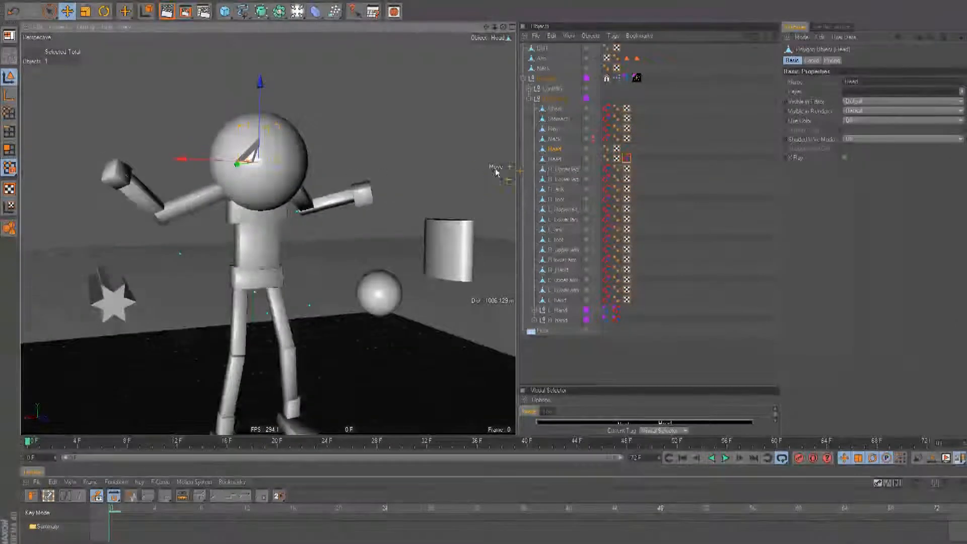
# Check the spherical Head's constraint settings and scale the mesh down to about half its size.
pyautogui.click(625, 161)
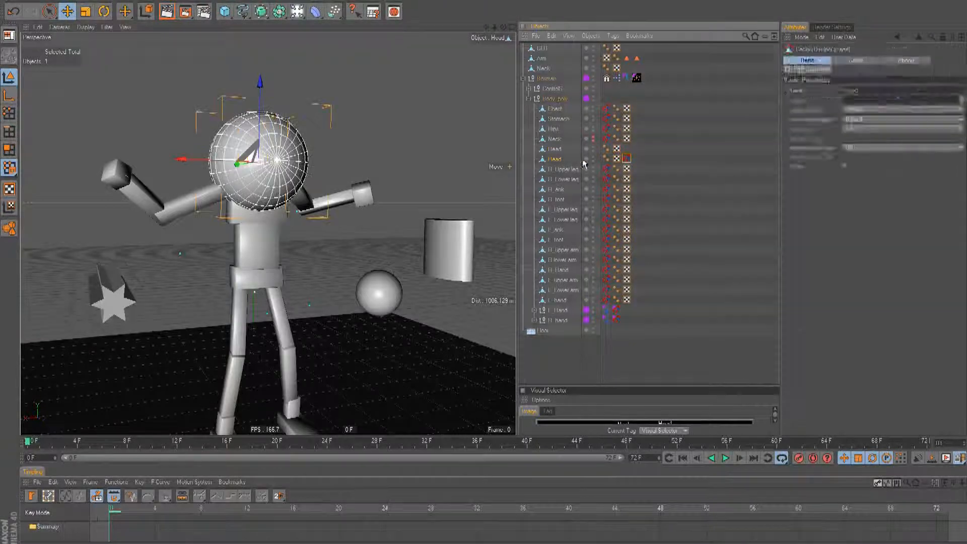
pyautogui.click(855, 61)
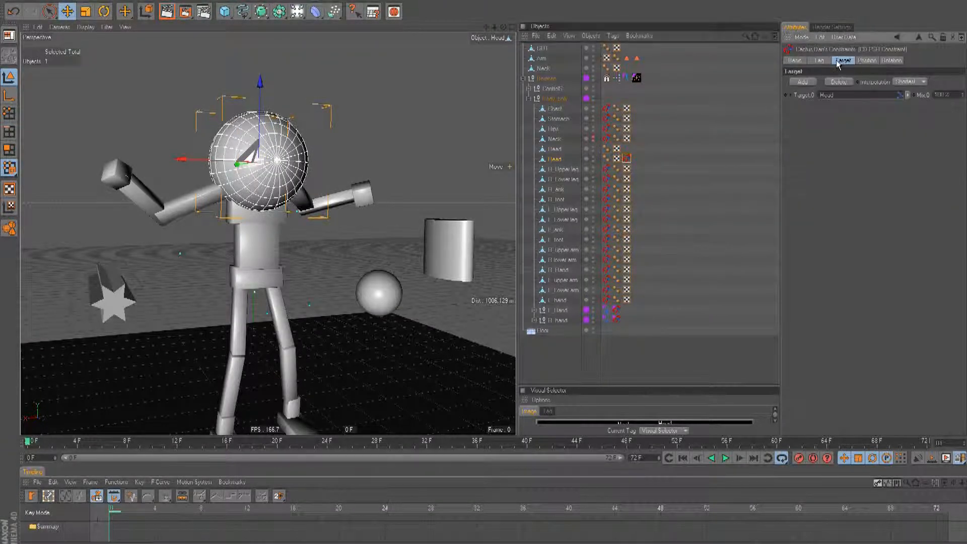
pyautogui.click(819, 60)
pyautogui.press('t')
pyautogui.moveTo(511, 275); pyautogui.dragTo(484, 276)
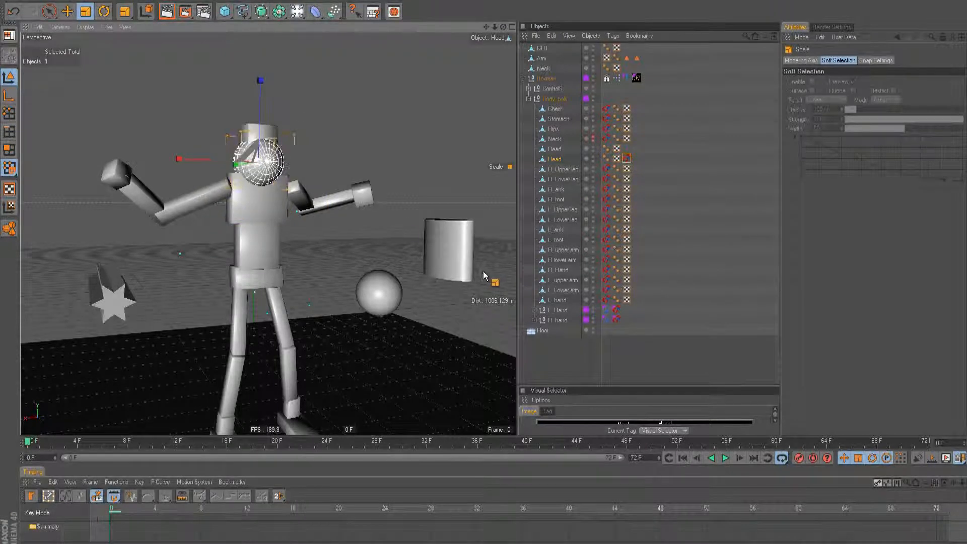
pyautogui.press('e')
pyautogui.keyDown('alt'); pyautogui.moveTo(401, 223); pyautogui.dragTo(311, 127); pyautogui.keyUp('alt')
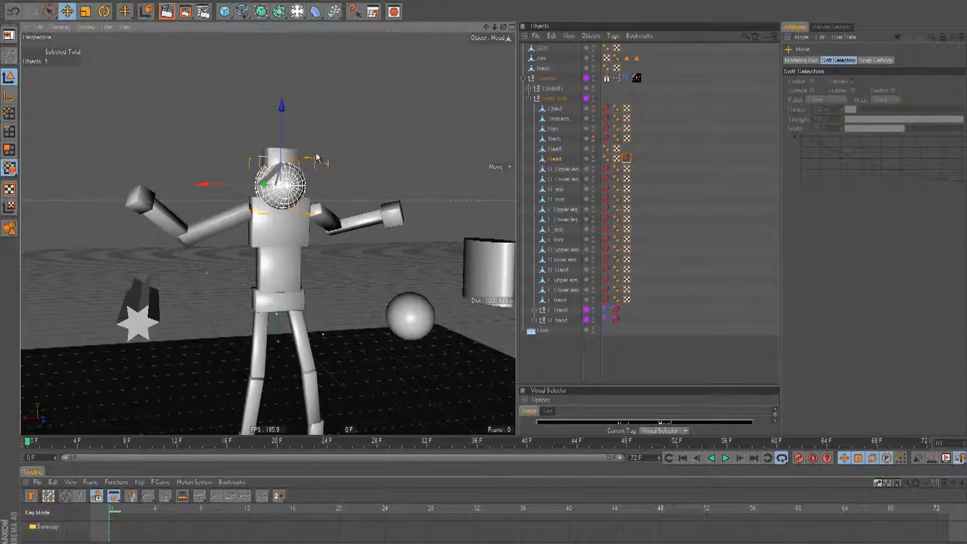
# Disable the spherical Head's constraint, move its object axis to the base of the mesh, and re-enable the constraint.
pyautogui.click(627, 158)
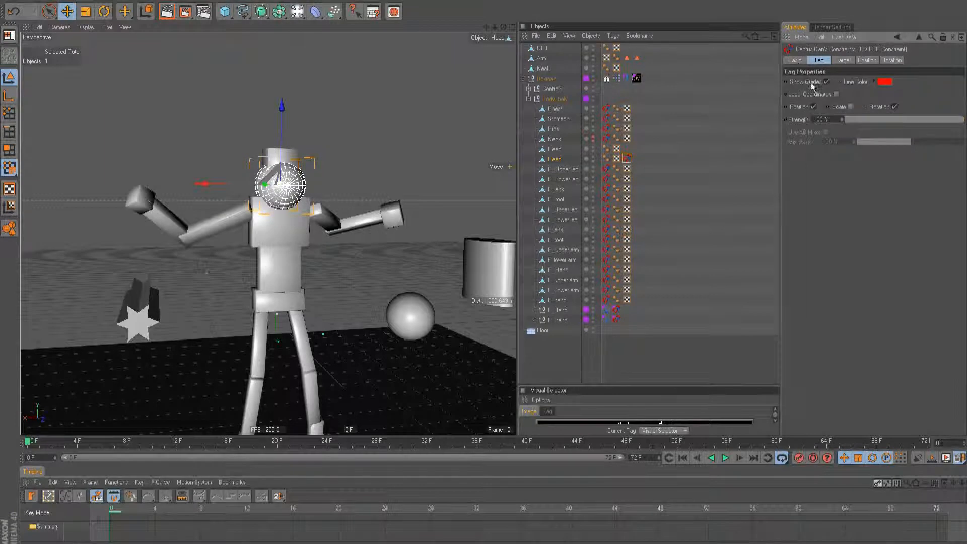
pyautogui.click(796, 61)
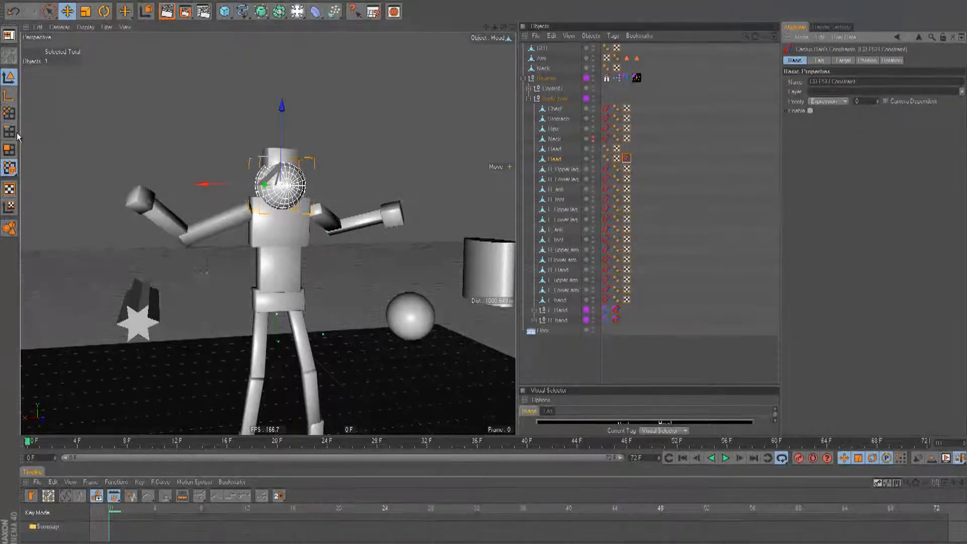
pyautogui.click(8, 97)
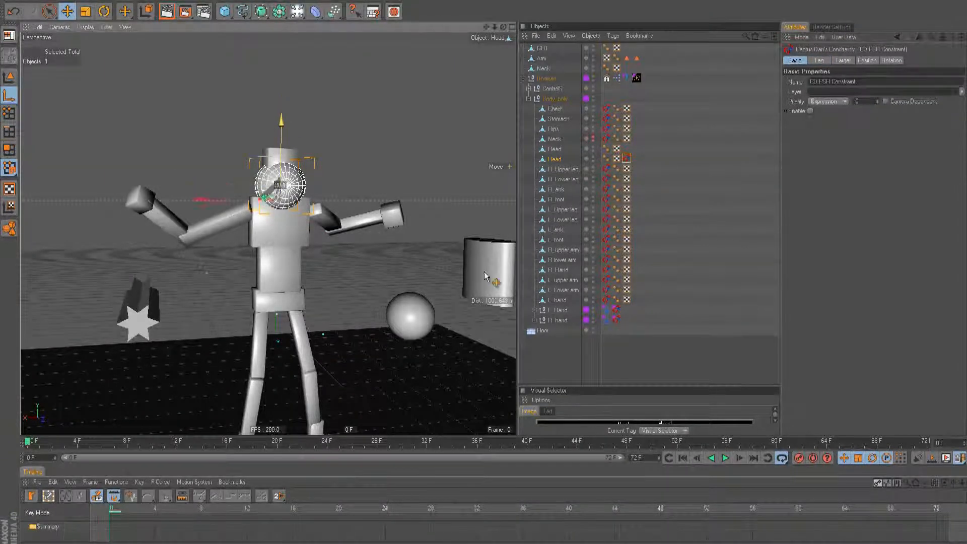
pyautogui.click(810, 111)
pyautogui.keyDown('alt'); pyautogui.moveTo(395, 183); pyautogui.dragTo(485, 271); pyautogui.keyUp('alt')
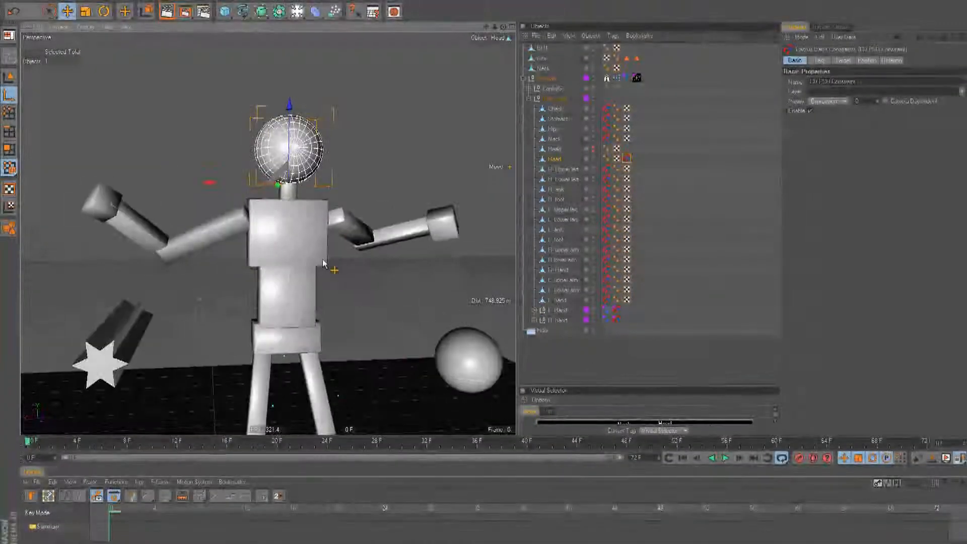
pyautogui.click(9, 78)
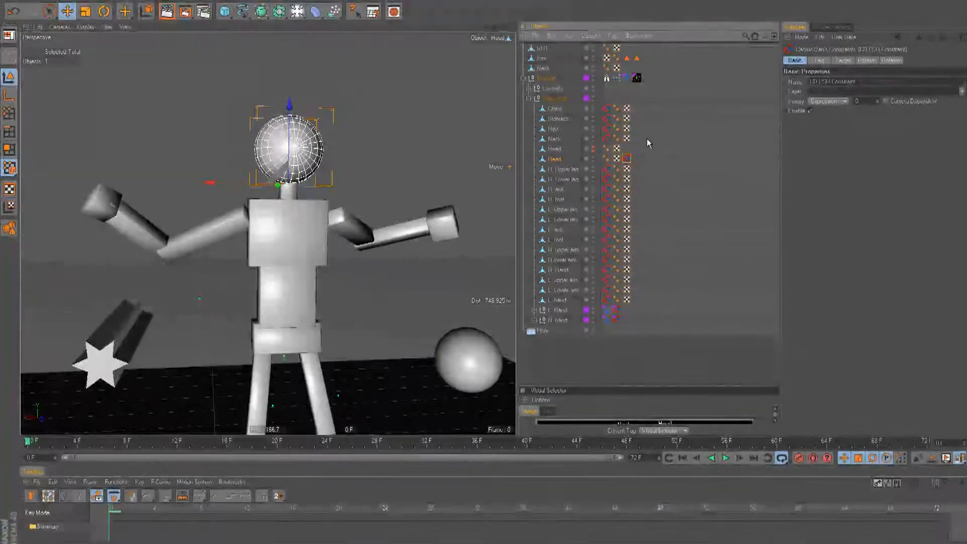
# Display the rig's Visual Selector at full size and select the neck controller to check the spherical Head on the body.
pyautogui.click(636, 79)
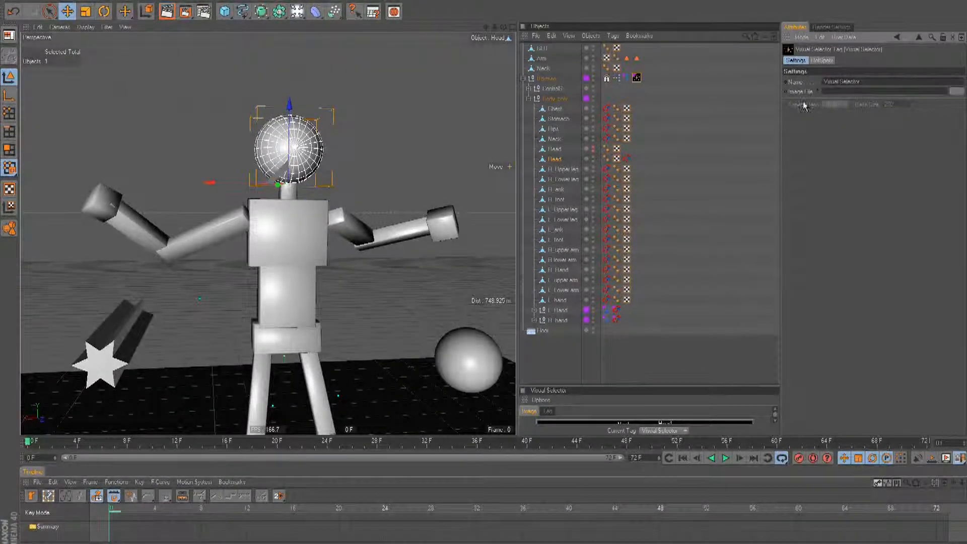
pyautogui.moveTo(616, 386); pyautogui.dragTo(633, 249)
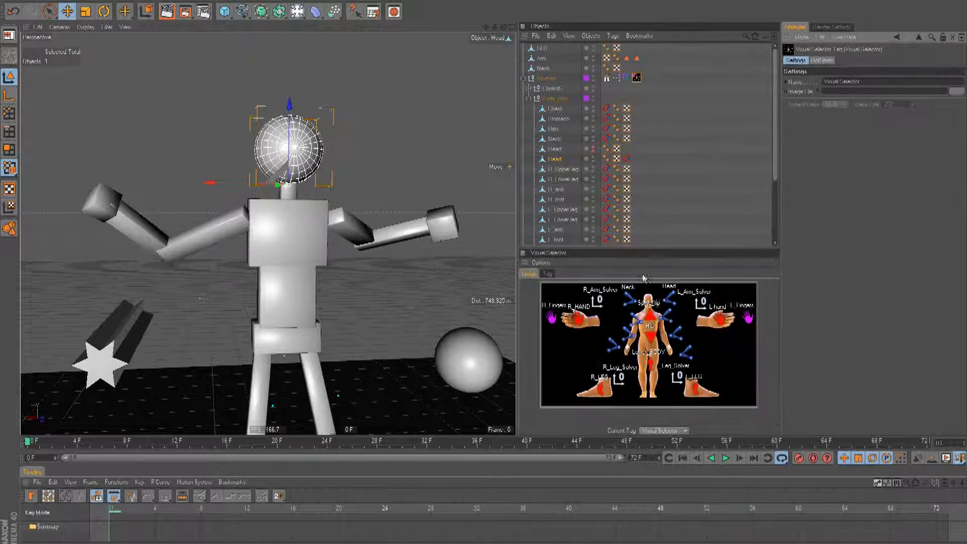
pyautogui.click(651, 314)
pyautogui.moveTo(492, 272); pyautogui.dragTo(484, 276)
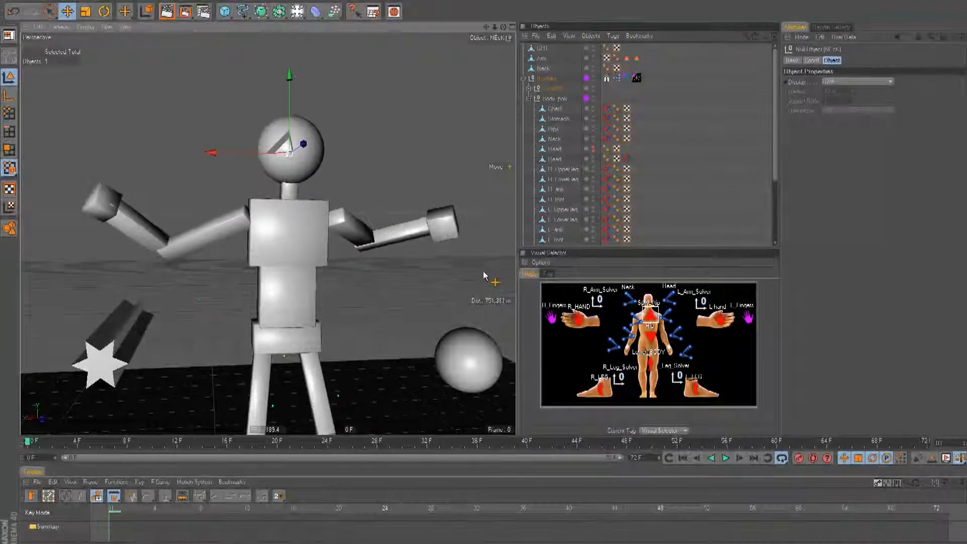
pyautogui.moveTo(597, 249); pyautogui.dragTo(599, 383)
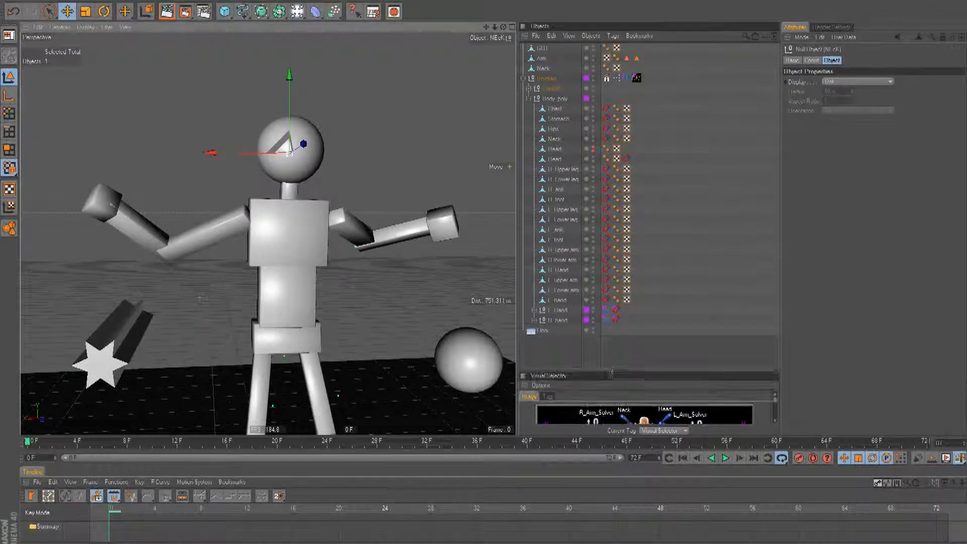
# Place the custom Neck beside the original Neck in the body parts group and transfer the CD PSR Constraint tag to it.
pyautogui.click(544, 69)
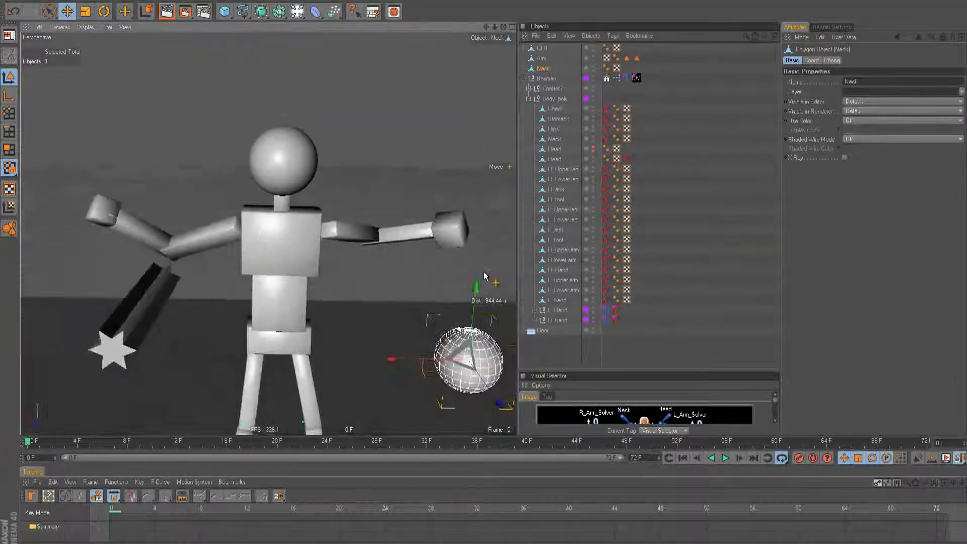
pyautogui.moveTo(546, 72); pyautogui.dragTo(559, 137)
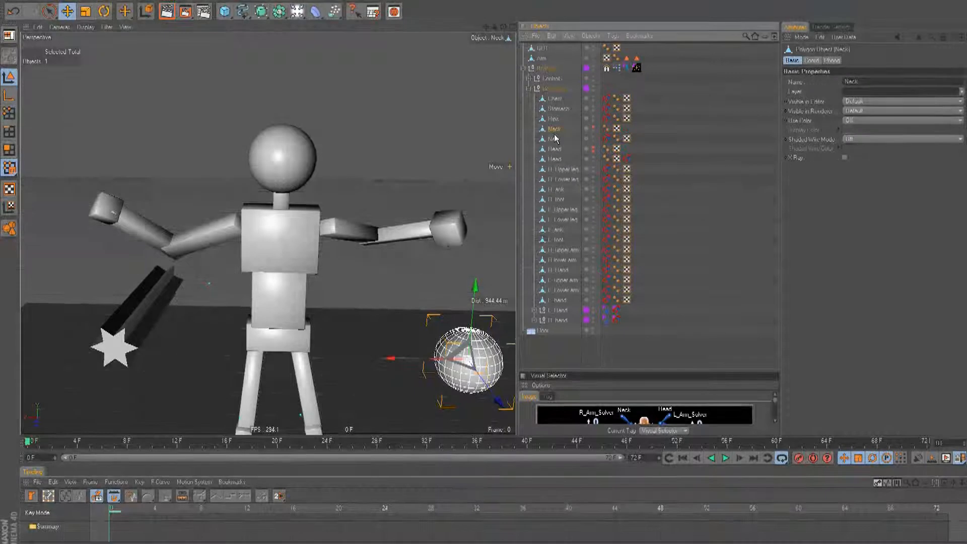
pyautogui.click(606, 139)
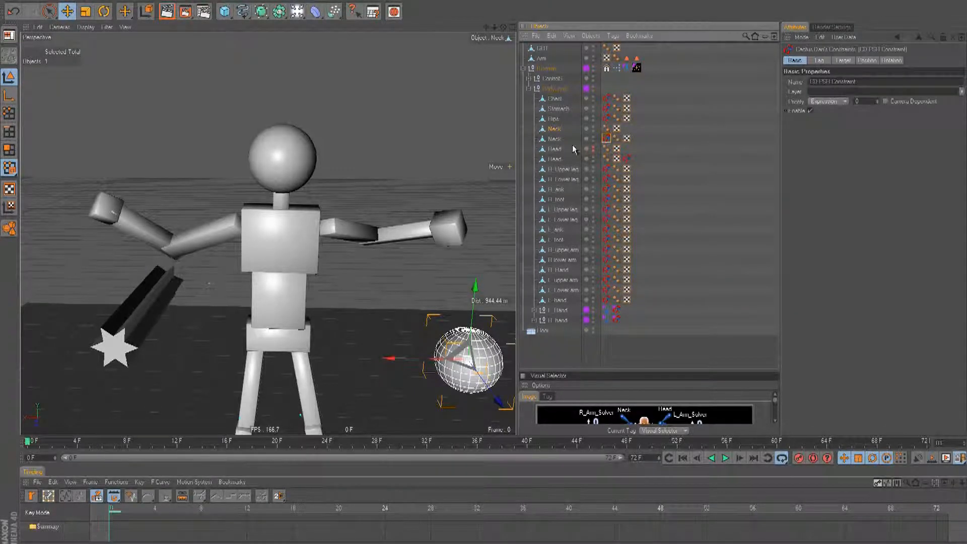
pyautogui.moveTo(606, 139); pyautogui.dragTo(626, 130)
# Scale the custom Neck mesh down to fit between the chest and the spherical Head.
pyautogui.click(554, 131)
pyautogui.keyDown('alt'); pyautogui.moveTo(486, 274); pyautogui.dragTo(359, 223); pyautogui.keyUp('alt')
pyautogui.press('t')
pyautogui.keyDown('alt'); pyautogui.moveTo(286, 235); pyautogui.dragTo(293, 230); pyautogui.keyUp('alt')
pyautogui.moveTo(203, 202); pyautogui.dragTo(483, 274)
pyautogui.keyDown('alt'); pyautogui.moveTo(484, 274); pyautogui.dragTo(297, 215); pyautogui.keyUp('alt')
pyautogui.keyDown('alt'); pyautogui.moveTo(327, 171); pyautogui.dragTo(486, 276); pyautogui.keyUp('alt')
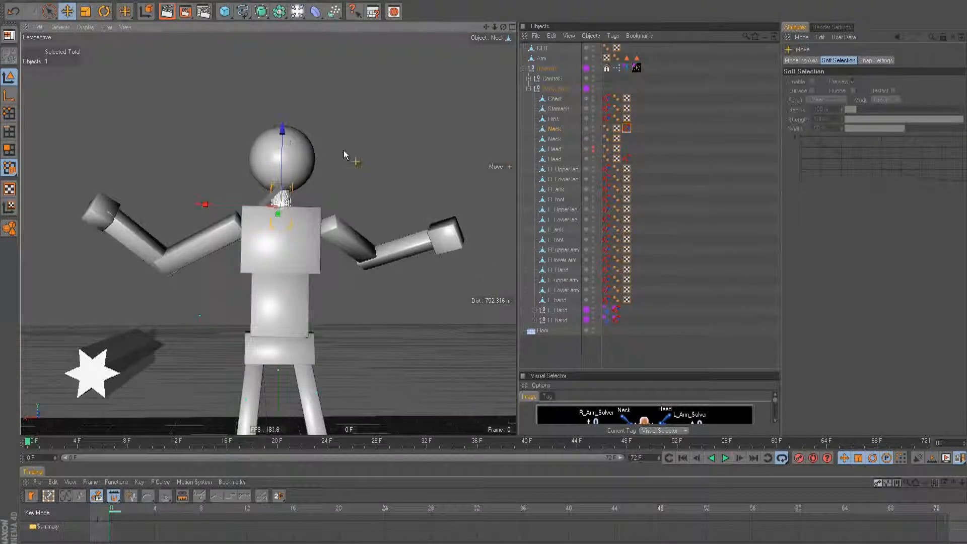
# Hide the original Neck mesh in the editor and the render.
pyautogui.press('e')
pyautogui.keyDown('alt'); pyautogui.moveTo(305, 148); pyautogui.dragTo(484, 274); pyautogui.keyUp('alt')
pyautogui.click(365, 162)
pyautogui.keyDown('alt'); pyautogui.moveTo(365, 162); pyautogui.dragTo(488, 276, button='right'); pyautogui.keyUp('alt')
pyautogui.keyDown('alt'); pyautogui.moveTo(488, 276); pyautogui.dragTo(484, 276); pyautogui.keyUp('alt')
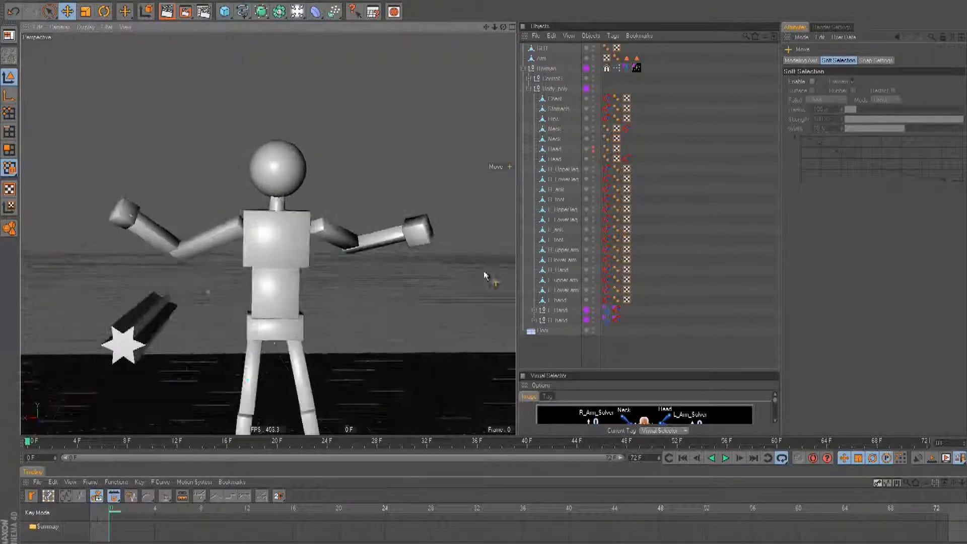
pyautogui.click(594, 144)
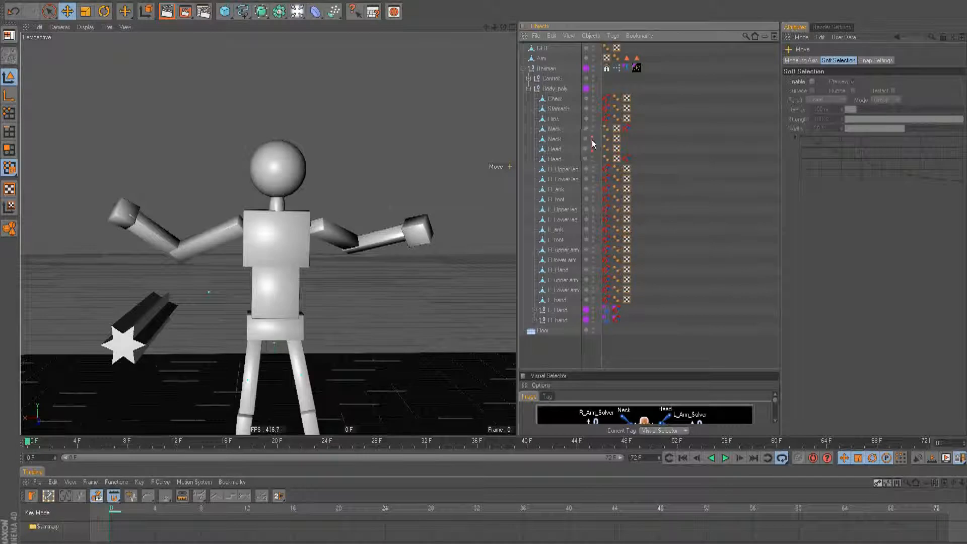
pyautogui.click(554, 140)
pyautogui.moveTo(484, 272)
pyautogui.keyDown('alt'); pyautogui.mouseDown()
pyautogui.moveTo(509, 271)
pyautogui.moveTo(485, 274)
pyautogui.mouseUp(); pyautogui.keyUp('alt')
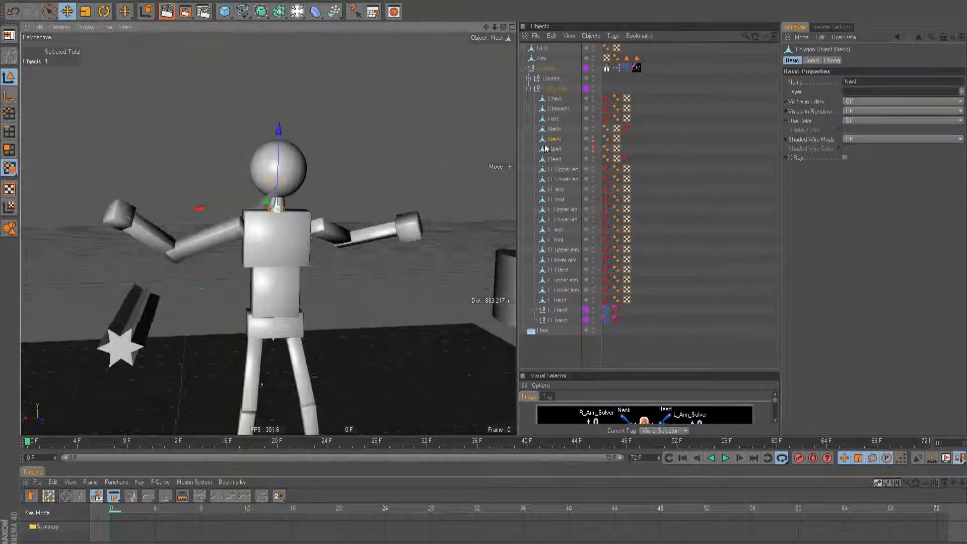
pyautogui.click(549, 149)
pyautogui.click(556, 149)
# Disable the custom Neck's constraint, move its object axis along the mesh, re-enable the constraint, and return to model mode.
pyautogui.click(553, 131)
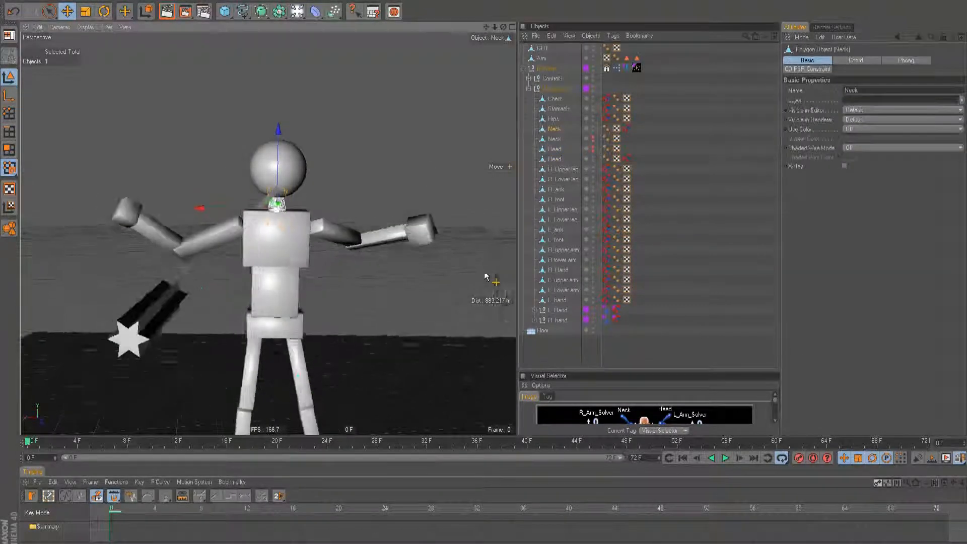
pyautogui.keyDown('alt'); pyautogui.moveTo(487, 275); pyautogui.dragTo(499, 256, button='middle'); pyautogui.keyUp('alt')
pyautogui.keyDown('alt'); pyautogui.moveTo(486, 274); pyautogui.dragTo(505, 275, button='right'); pyautogui.keyUp('alt')
pyautogui.keyDown('alt'); pyautogui.moveTo(487, 275); pyautogui.dragTo(476, 293, button='middle'); pyautogui.keyUp('alt')
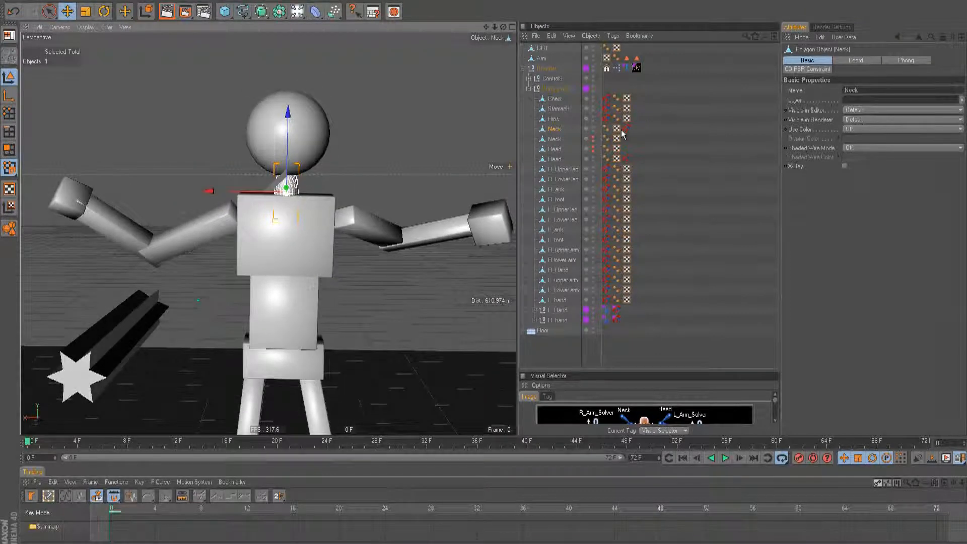
pyautogui.click(627, 127)
pyautogui.click(810, 111)
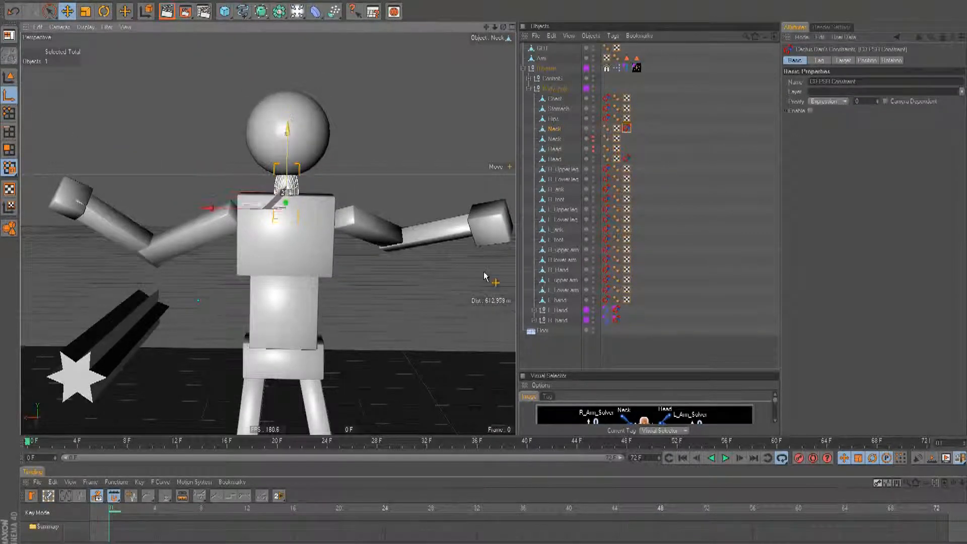
pyautogui.click(810, 111)
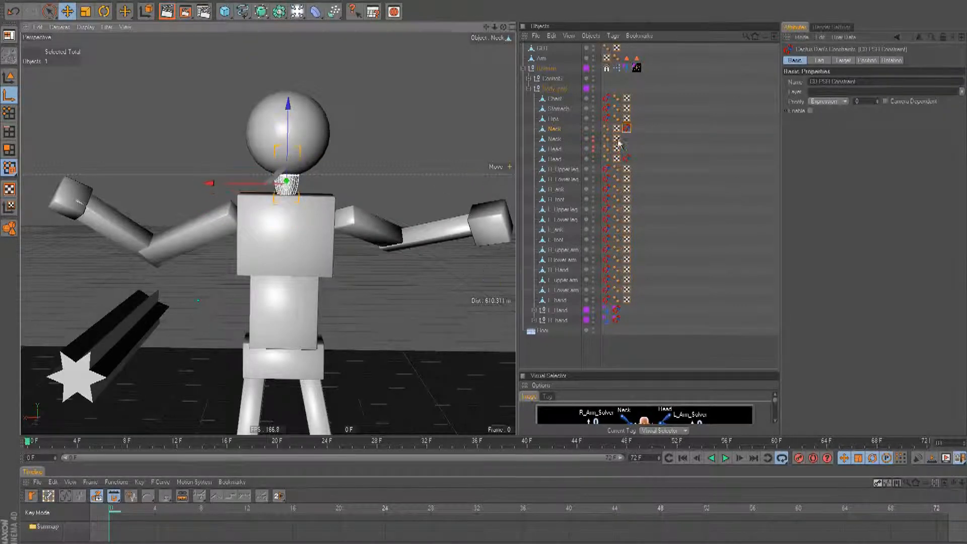
pyautogui.keyDown('alt'); pyautogui.moveTo(444, 262); pyautogui.dragTo(416, 189); pyautogui.keyUp('alt')
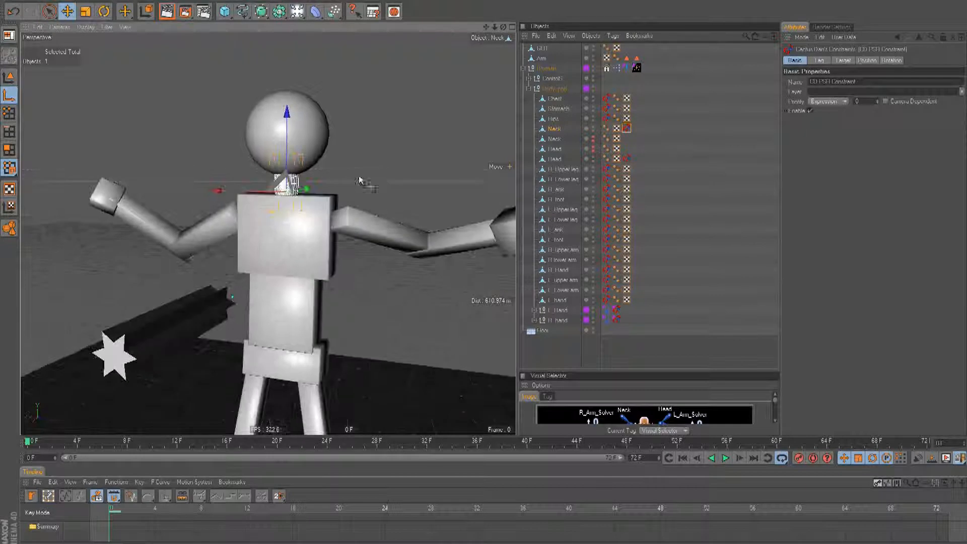
pyautogui.click(10, 80)
# Place the star-shaped Arm above the right upper arm in the body parts group and transfer that part's CD PSR Constraint tag to it.
pyautogui.scroll(-1, 477, 274)
pyautogui.keyDown('alt'); pyautogui.moveTo(477, 274); pyautogui.dragTo(484, 275); pyautogui.keyUp('alt')
pyautogui.scroll(-1, 485, 275)
pyautogui.keyDown('alt'); pyautogui.moveTo(485, 275); pyautogui.dragTo(483, 270, button='middle'); pyautogui.keyUp('alt')
pyautogui.moveTo(482, 270)
pyautogui.keyDown('alt'); pyautogui.mouseDown()
pyautogui.moveTo(339, 228)
pyautogui.moveTo(347, 204)
pyautogui.moveTo(483, 275)
pyautogui.moveTo(491, 237)
pyautogui.moveTo(483, 272)
pyautogui.mouseUp(); pyautogui.keyUp('alt')
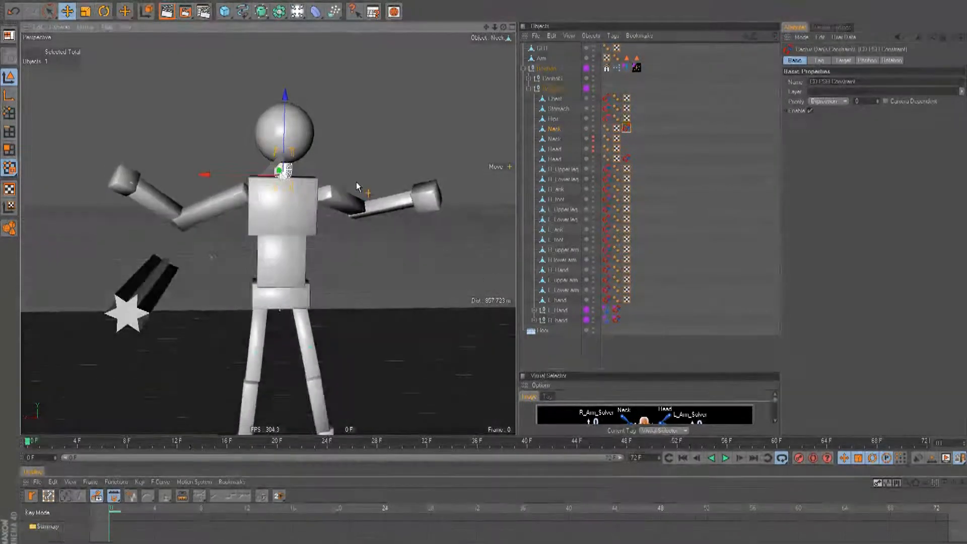
pyautogui.click(151, 280)
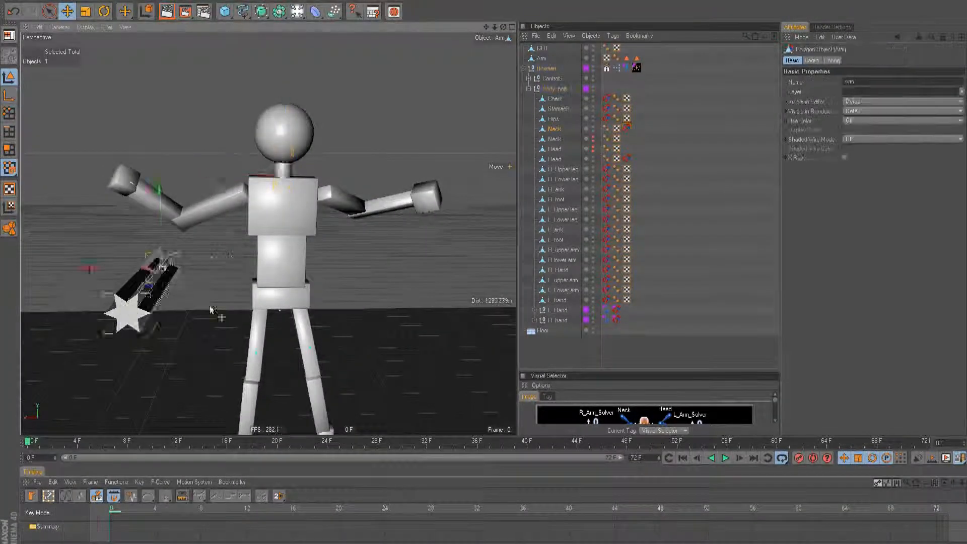
pyautogui.keyDown('alt'); pyautogui.moveTo(182, 312); pyautogui.dragTo(485, 274); pyautogui.keyUp('alt')
pyautogui.moveTo(538, 60); pyautogui.dragTo(589, 210)
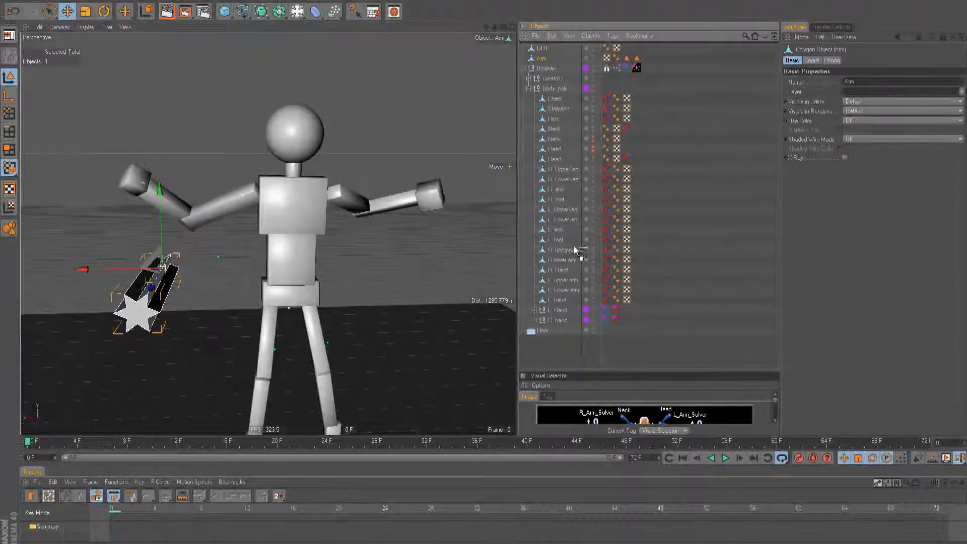
pyautogui.moveTo(565, 245); pyautogui.dragTo(564, 245)
pyautogui.click(607, 250)
pyautogui.moveTo(612, 251); pyautogui.dragTo(650, 245)
pyautogui.keyDown('alt'); pyautogui.moveTo(325, 235); pyautogui.dragTo(486, 276); pyautogui.keyUp('alt')
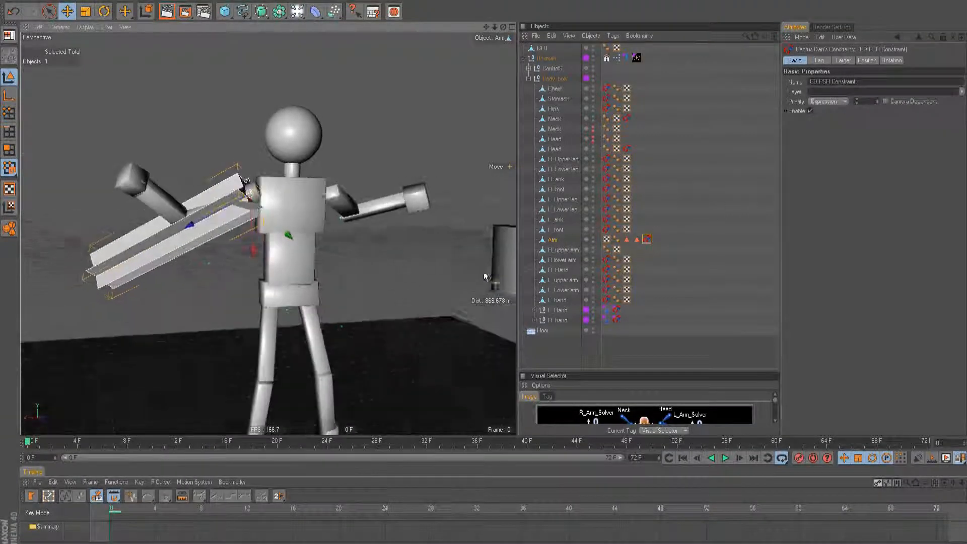
# Scale the star-shaped Arm down to roughly the size of the original right upper arm.
pyautogui.click(556, 241)
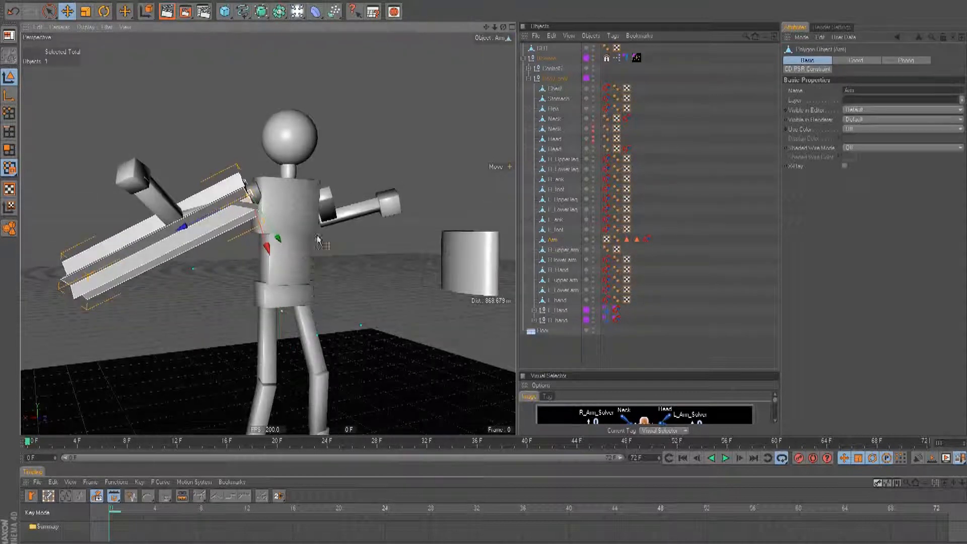
pyautogui.press('t')
pyautogui.moveTo(484, 277); pyautogui.dragTo(300, 247)
pyautogui.moveTo(190, 243); pyautogui.dragTo(489, 269)
pyautogui.moveTo(488, 270)
pyautogui.keyDown('alt'); pyautogui.mouseDown(button='right')
pyautogui.moveTo(516, 275)
pyautogui.moveTo(482, 272)
pyautogui.mouseUp(button='right'); pyautogui.keyUp('alt')
pyautogui.keyDown('alt'); pyautogui.moveTo(482, 272); pyautogui.dragTo(491, 278); pyautogui.keyUp('alt')
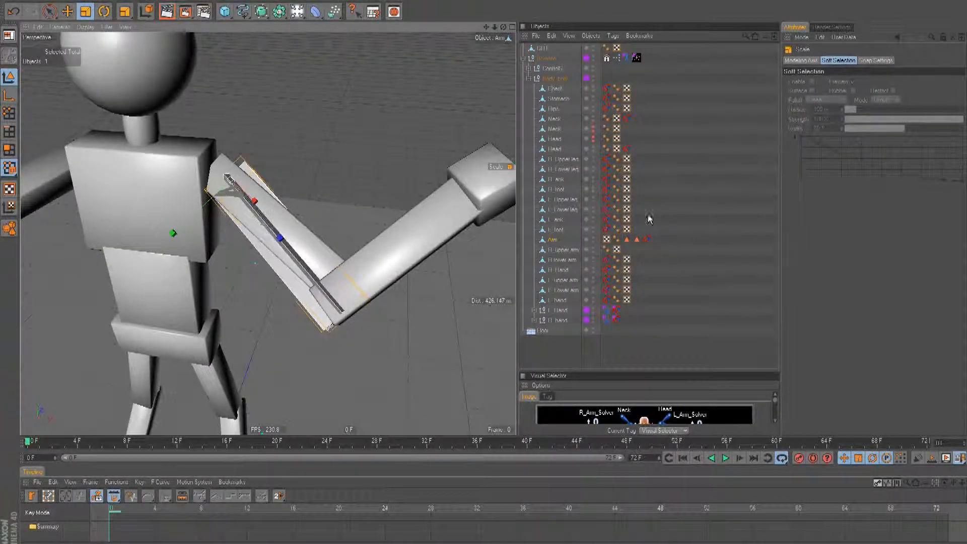
# Adjust the Arm's object axis so the mesh meets the shoulder, switching its constraint off and back on for the move.
pyautogui.click(552, 240)
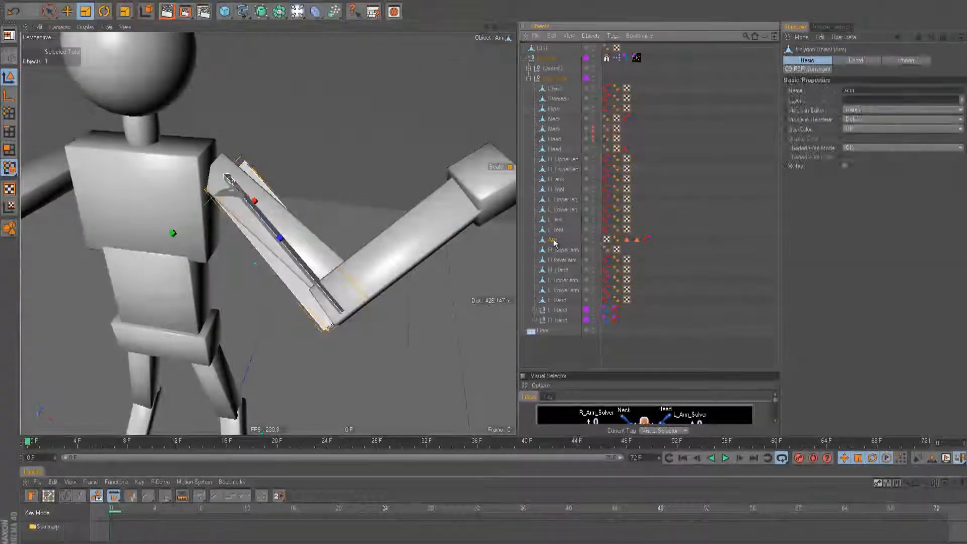
pyautogui.click(8, 97)
pyautogui.press('r')
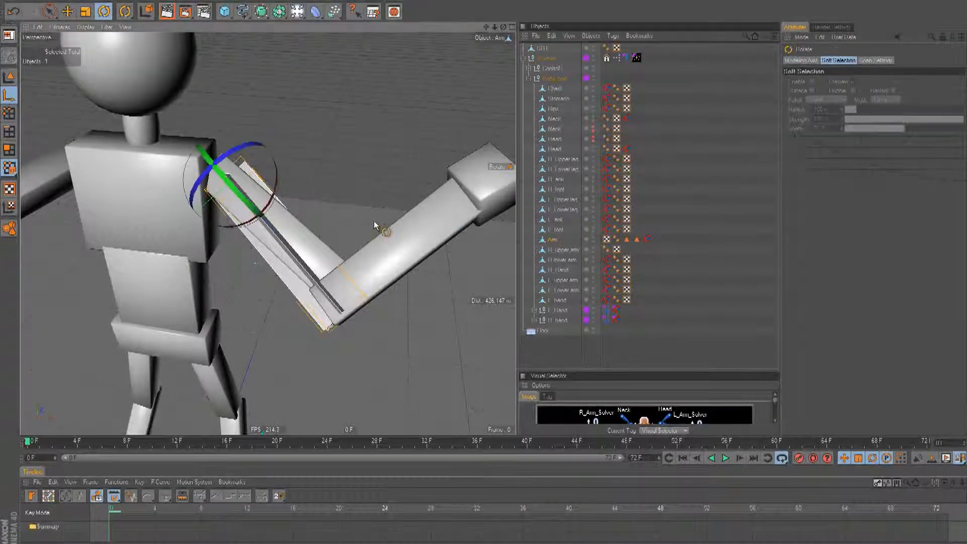
pyautogui.moveTo(237, 227); pyautogui.dragTo(262, 223)
pyautogui.press('e')
pyautogui.click(647, 239)
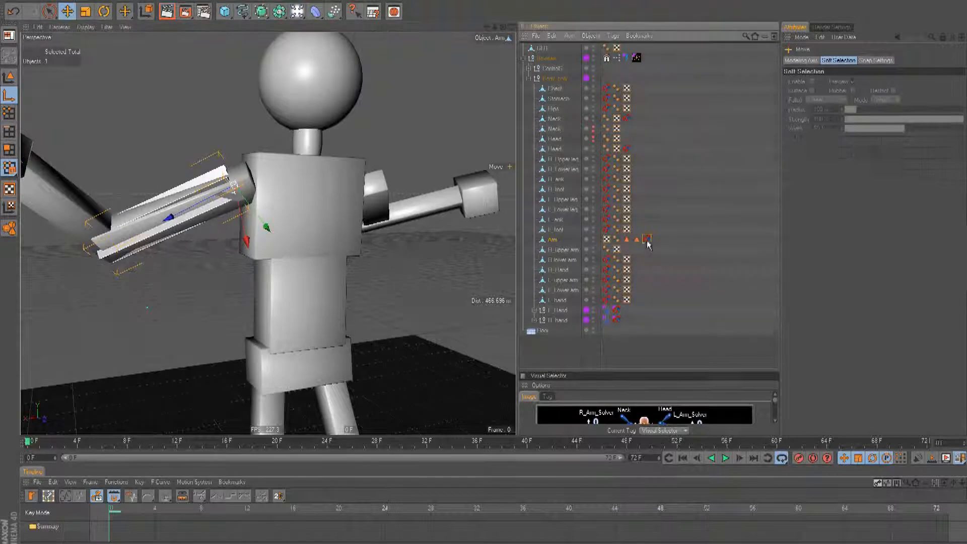
pyautogui.click(811, 111)
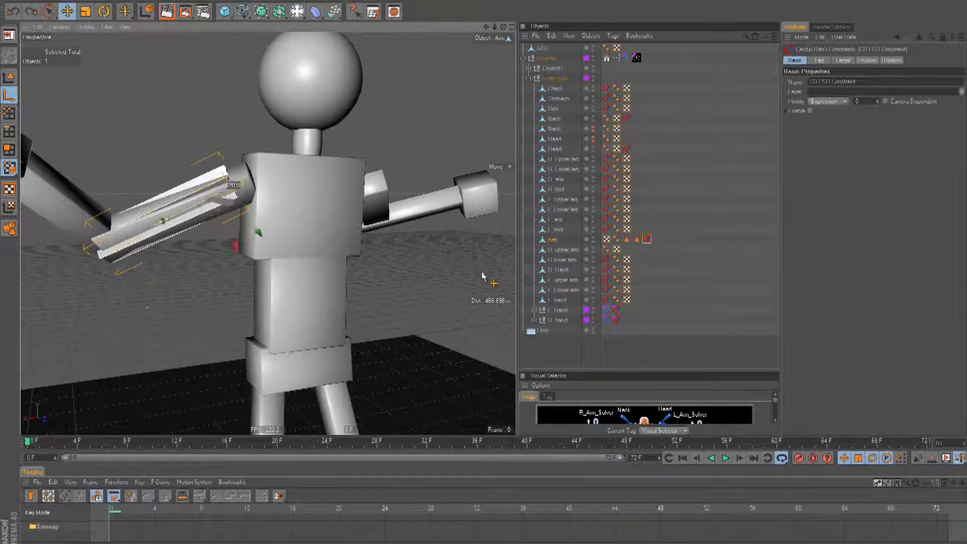
pyautogui.click(811, 111)
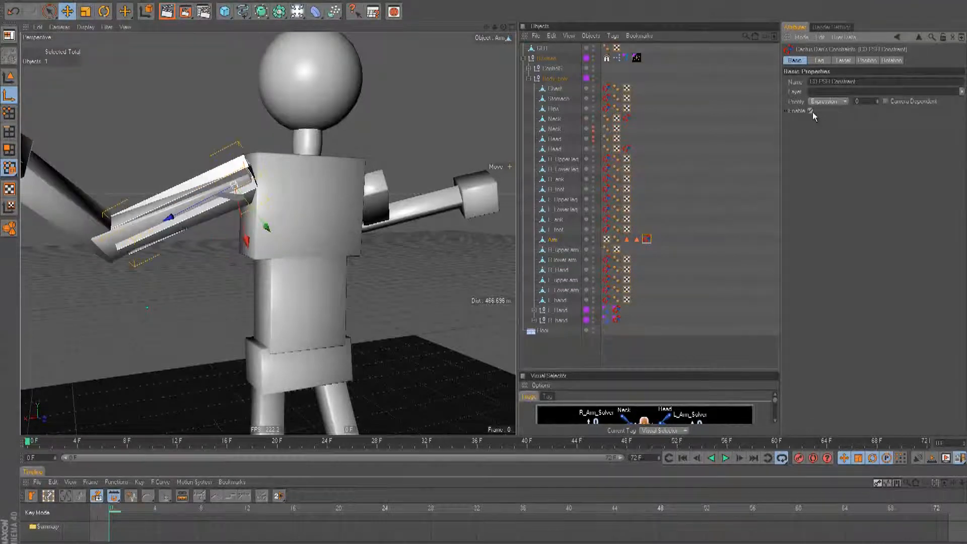
# Stretch the Arm mesh along its length so it reaches from the shoulder to the elbow.
pyautogui.keyDown('alt'); pyautogui.moveTo(247, 254); pyautogui.dragTo(272, 255); pyautogui.keyUp('alt')
pyautogui.press('t')
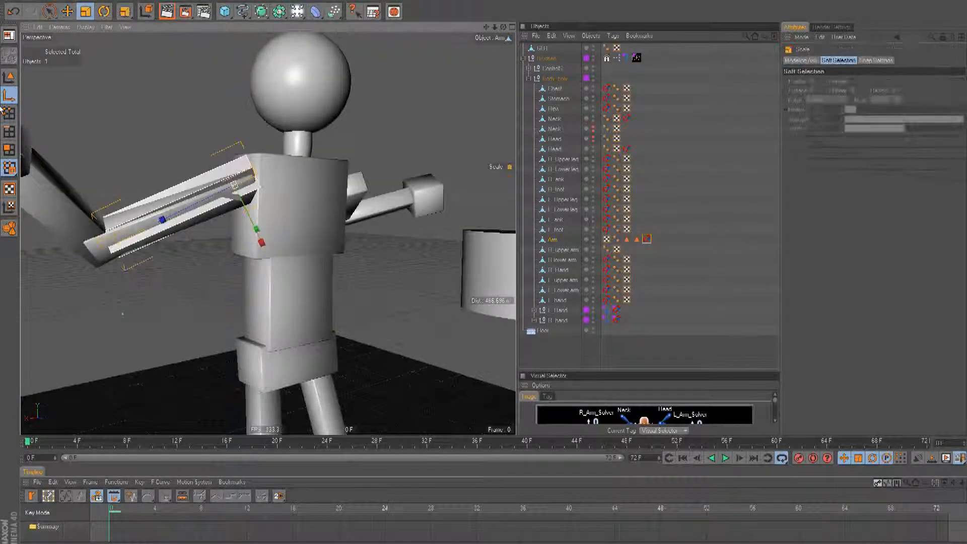
pyautogui.click(10, 78)
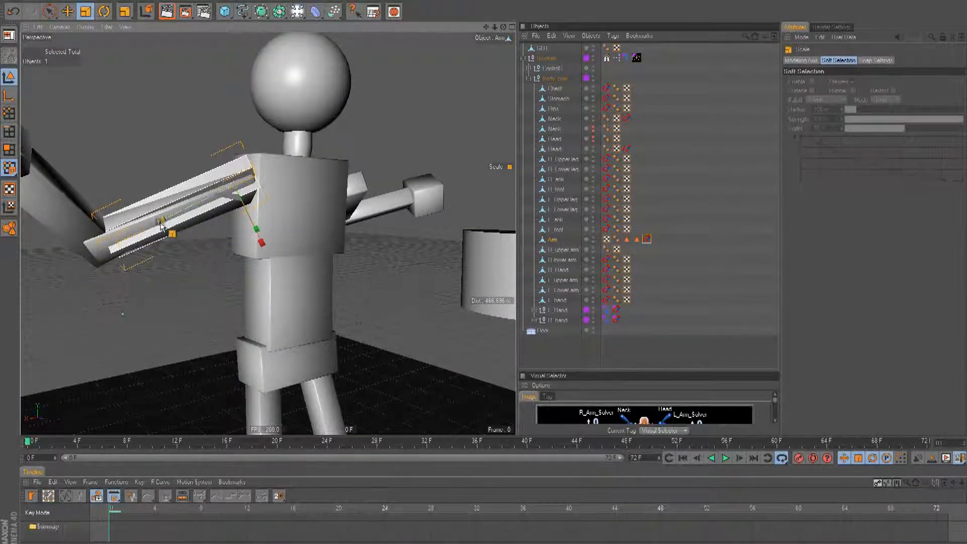
pyautogui.moveTo(494, 272); pyautogui.dragTo(485, 275)
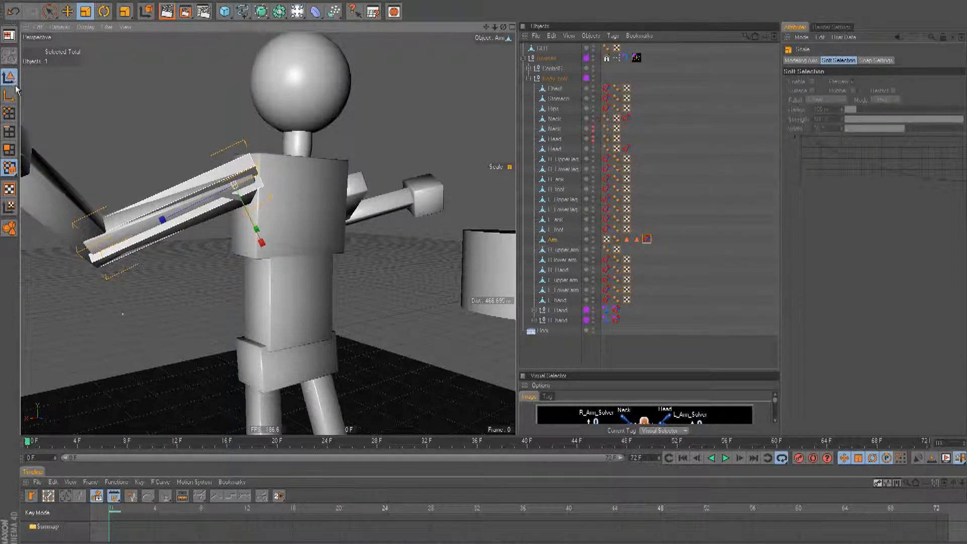
pyautogui.moveTo(483, 276); pyautogui.dragTo(60, 96)
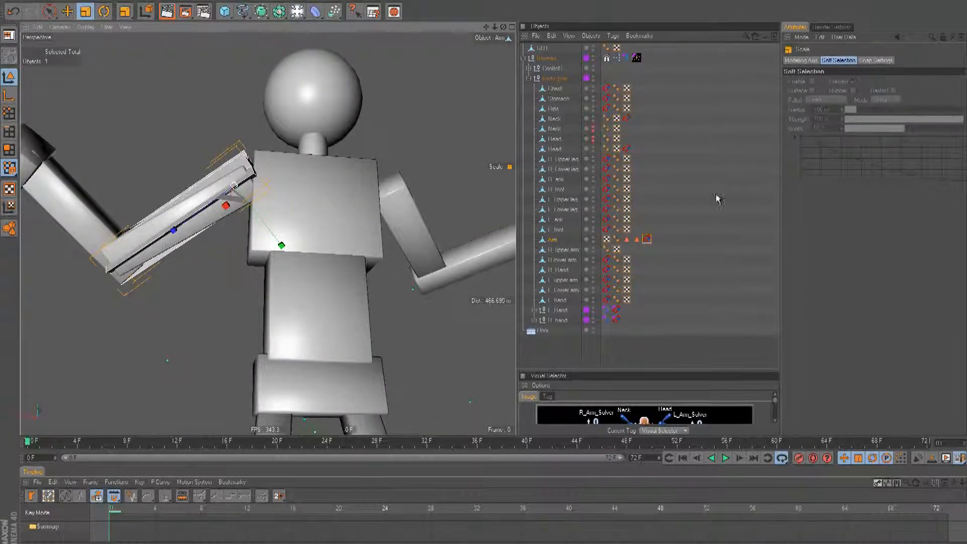
# Hide the original right upper arm mesh in the editor and the render.
pyautogui.click(594, 253)
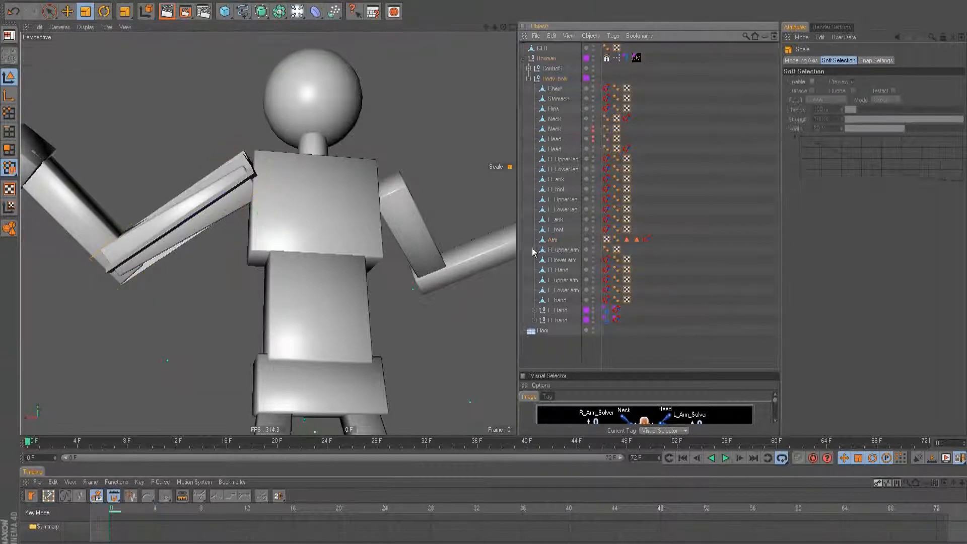
pyautogui.keyDown('alt'); pyautogui.click(594, 251); pyautogui.keyUp('alt')
pyautogui.keyDown('alt'); pyautogui.moveTo(400, 257); pyautogui.dragTo(483, 268); pyautogui.keyUp('alt')
pyautogui.scroll(3, 482, 269)
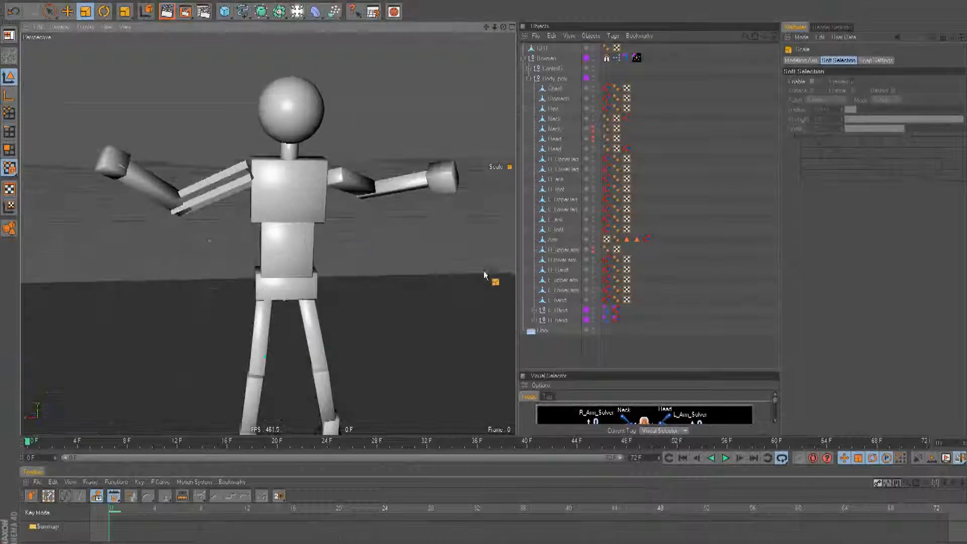
# Select the right hand controller in the enlarged Visual Selector and move it to test how the custom Arm follows.
pyautogui.click(675, 376)
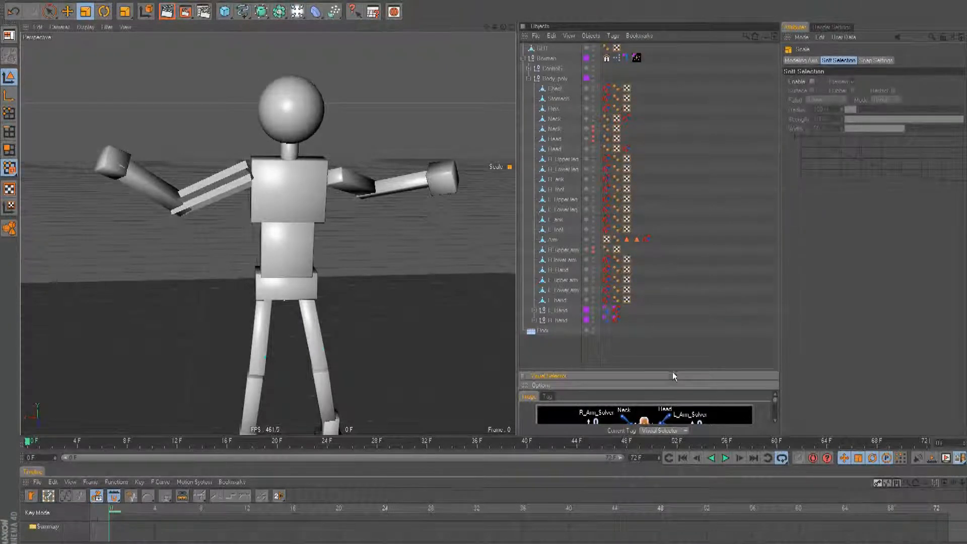
pyautogui.moveTo(673, 372); pyautogui.dragTo(678, 279)
pyautogui.click(574, 348)
pyautogui.moveTo(487, 320); pyautogui.dragTo(485, 272)
pyautogui.keyDown('alt'); pyautogui.moveTo(339, 298); pyautogui.dragTo(375, 274); pyautogui.keyUp('alt')
pyautogui.moveTo(484, 272); pyautogui.dragTo(372, 274)
pyautogui.keyDown('alt'); pyautogui.moveTo(372, 274); pyautogui.dragTo(486, 274, button='middle'); pyautogui.keyUp('alt')
pyautogui.keyDown('alt'); pyautogui.moveTo(485, 274); pyautogui.dragTo(484, 276, button='right'); pyautogui.keyUp('alt')
pyautogui.keyDown('alt'); pyautogui.moveTo(484, 275); pyautogui.dragTo(487, 274, button='middle'); pyautogui.keyUp('alt')
pyautogui.keyDown('alt'); pyautogui.moveTo(488, 274); pyautogui.dragTo(484, 274, button='right'); pyautogui.keyUp('alt')
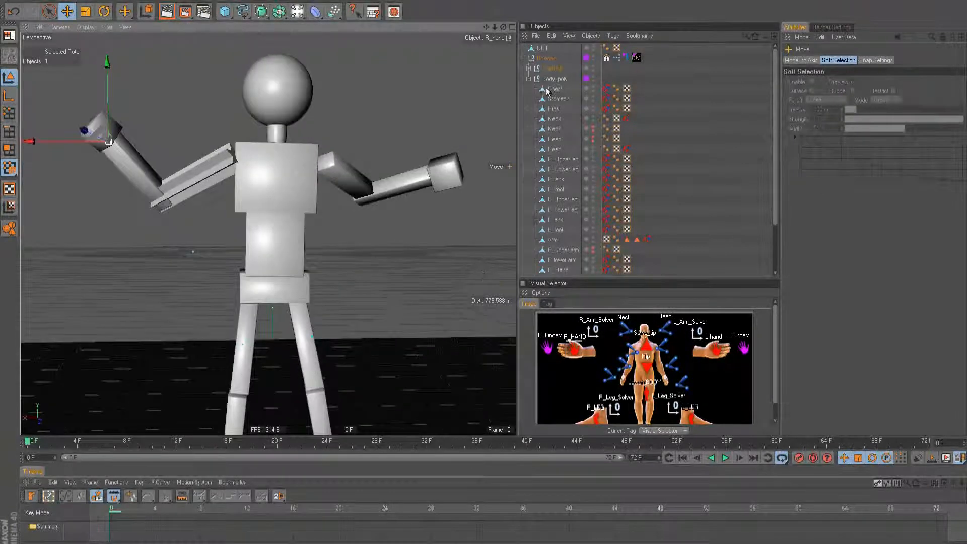
# Place the GUT mesh in the Body_poly group above Chest and transfer the Chest's constraint tag to it.
pyautogui.click(528, 78)
pyautogui.click(528, 79)
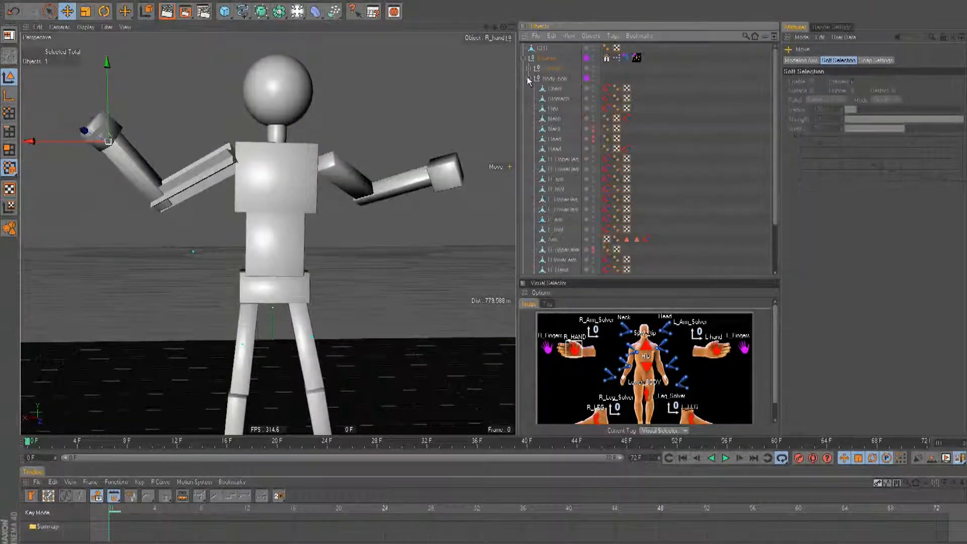
pyautogui.click(555, 89)
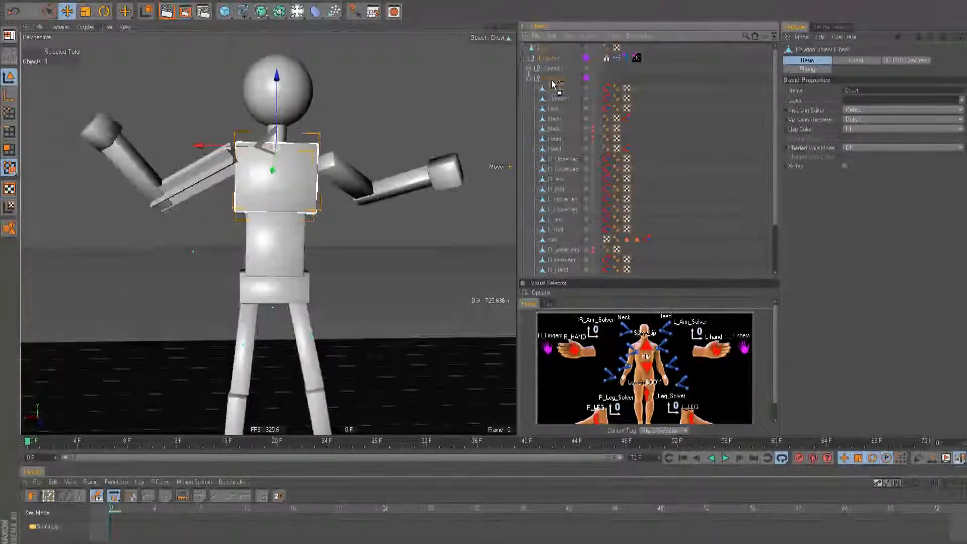
pyautogui.moveTo(543, 48); pyautogui.dragTo(554, 84)
pyautogui.moveTo(616, 91); pyautogui.dragTo(627, 78)
# Rotate the GUT's object axis so the cylinder stands upright along the torso.
pyautogui.keyDown('alt'); pyautogui.moveTo(393, 162); pyautogui.dragTo(339, 186); pyautogui.keyUp('alt')
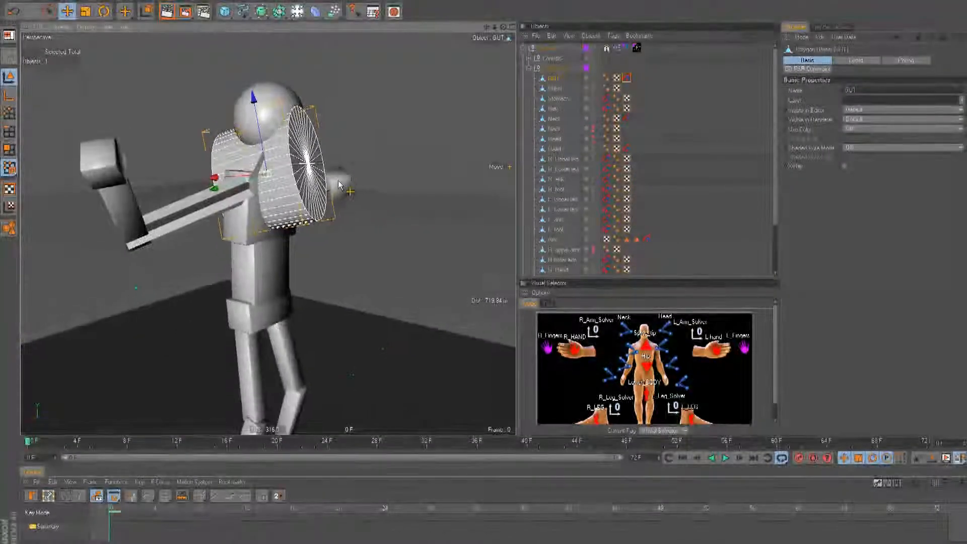
pyautogui.press('r')
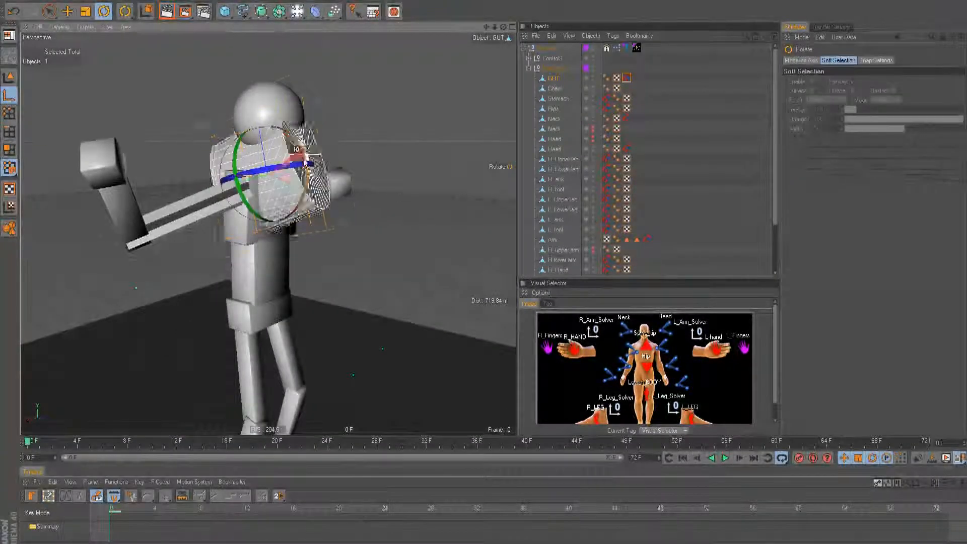
pyautogui.moveTo(305, 229); pyautogui.dragTo(301, 230)
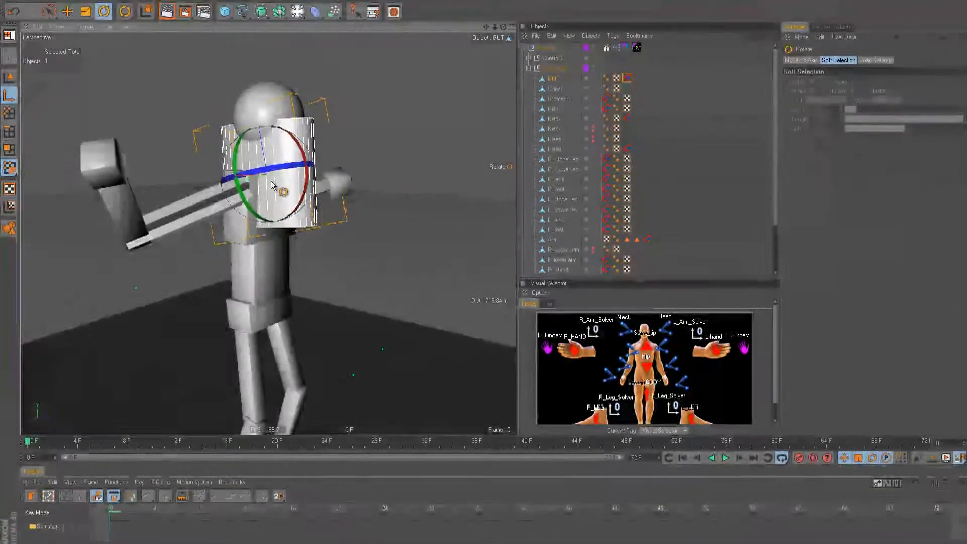
pyautogui.keyDown('alt'); pyautogui.moveTo(361, 230); pyautogui.dragTo(403, 117); pyautogui.keyUp('alt')
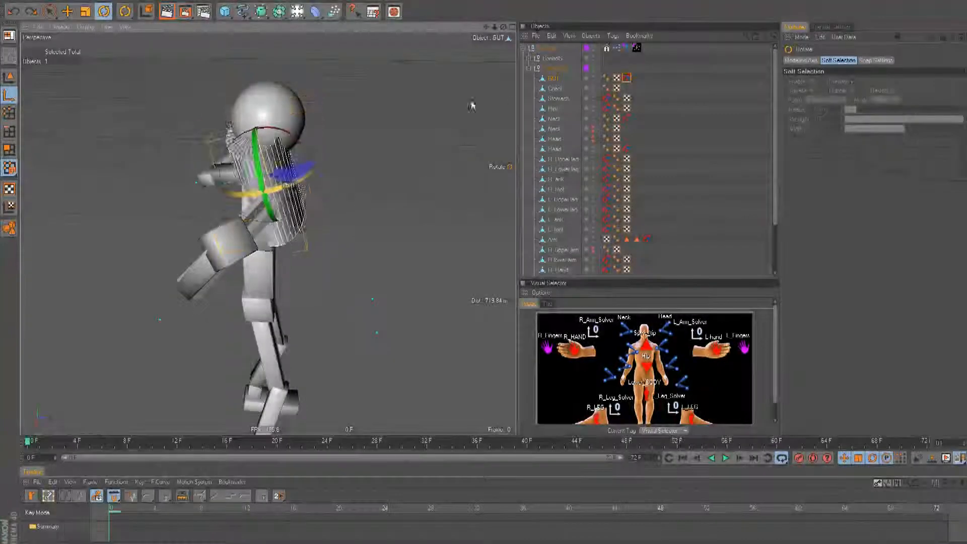
pyautogui.keyDown('alt'); pyautogui.moveTo(495, 108); pyautogui.dragTo(485, 276); pyautogui.keyUp('alt')
# Move the GUT's object axis upward in two passes to lower the mesh below the head, switching its constraint off and on around each move.
pyautogui.press('e')
pyautogui.keyDown('alt'); pyautogui.moveTo(404, 139); pyautogui.dragTo(341, 216); pyautogui.keyUp('alt')
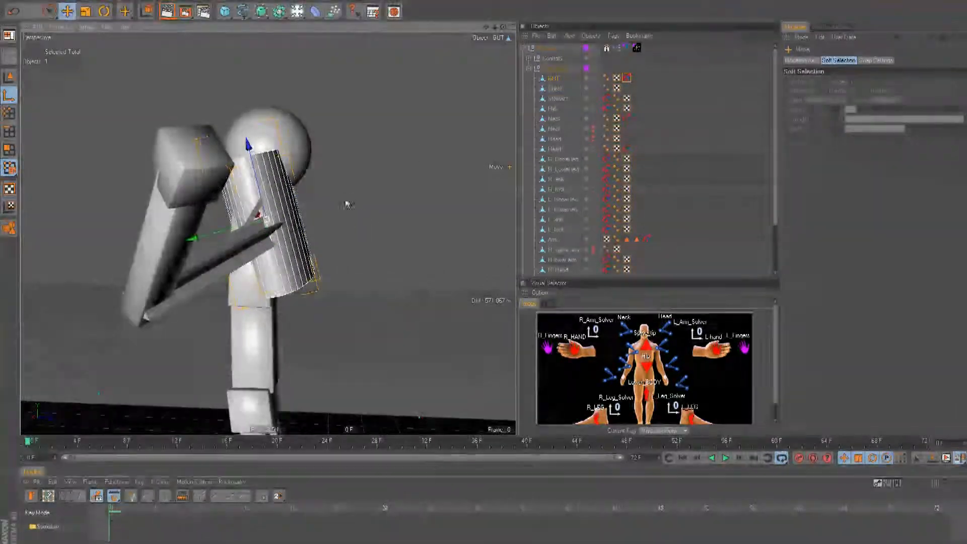
pyautogui.click(626, 78)
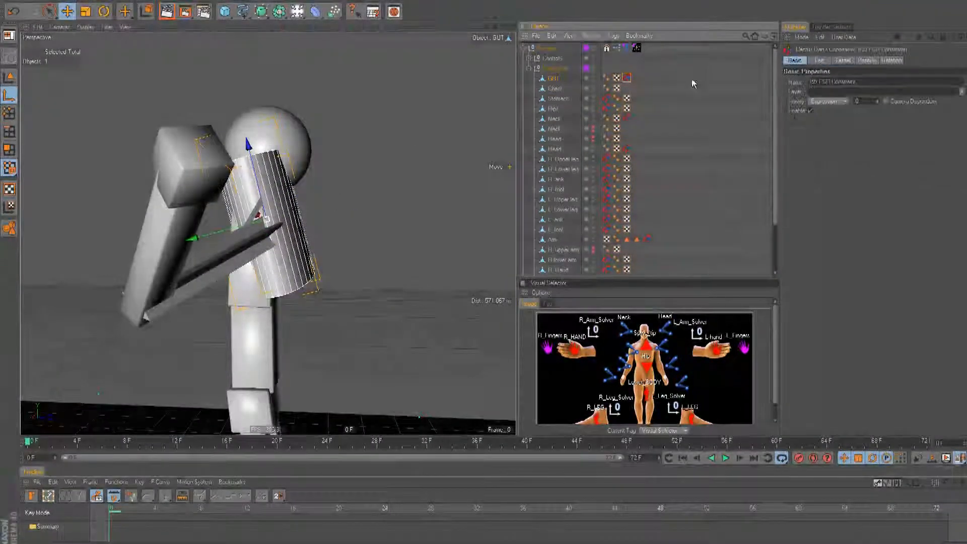
pyautogui.click(811, 111)
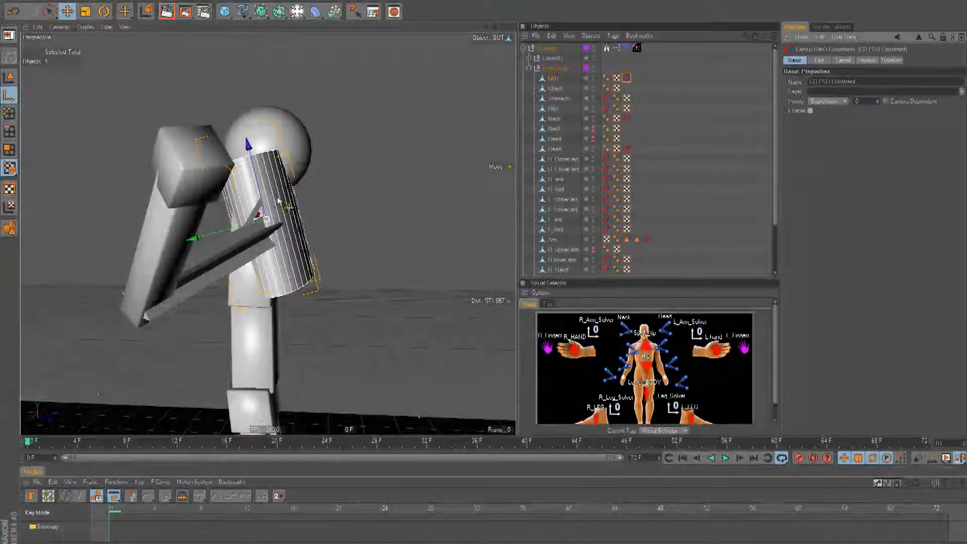
pyautogui.moveTo(263, 194); pyautogui.dragTo(256, 171)
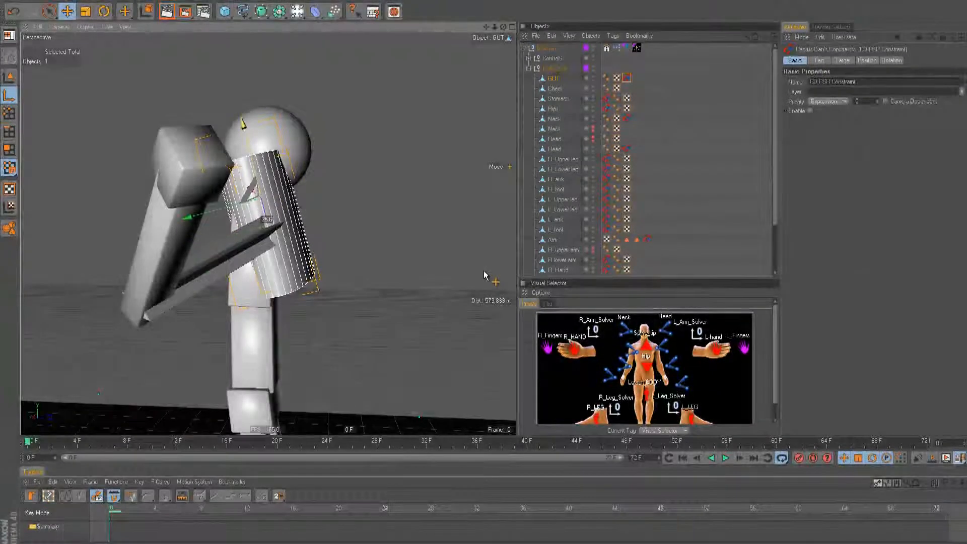
pyautogui.click(811, 111)
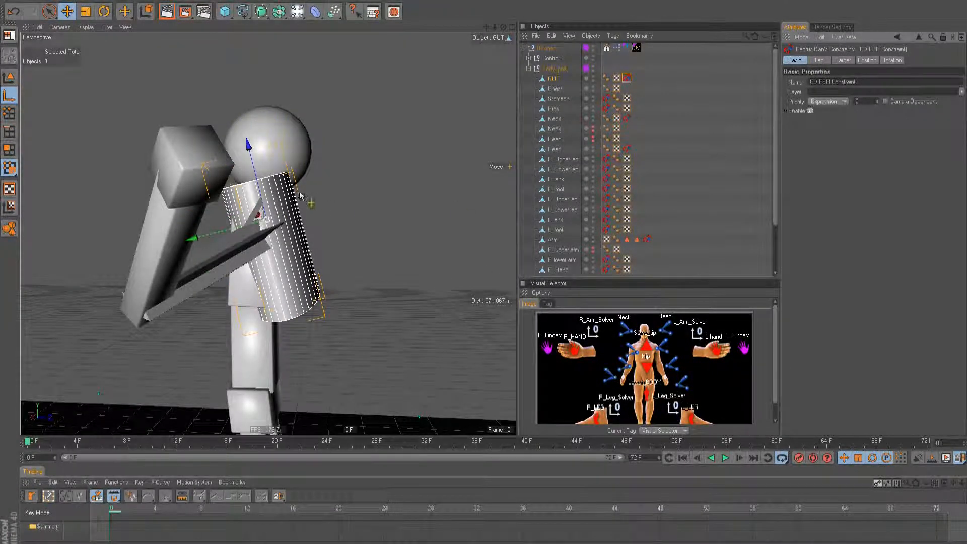
pyautogui.moveTo(263, 195); pyautogui.dragTo(484, 275)
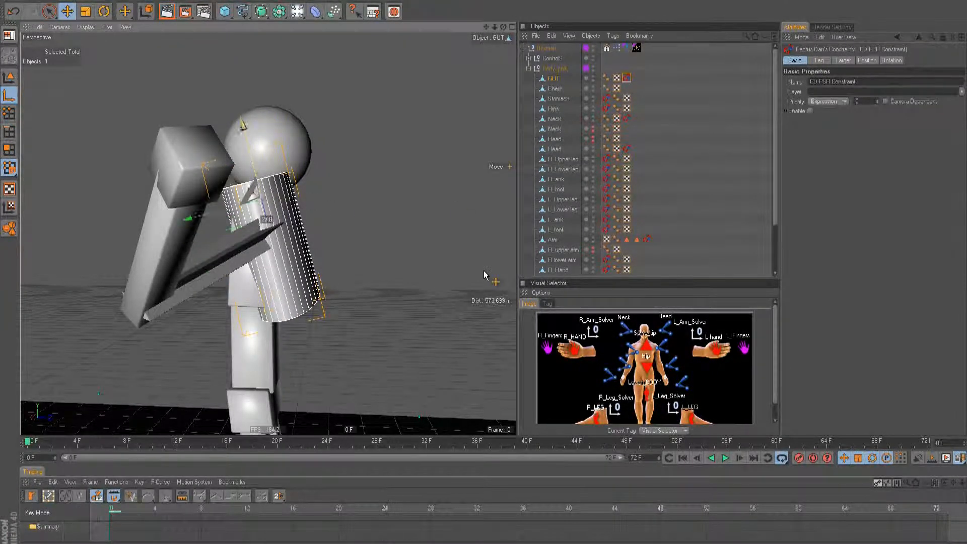
pyautogui.click(811, 111)
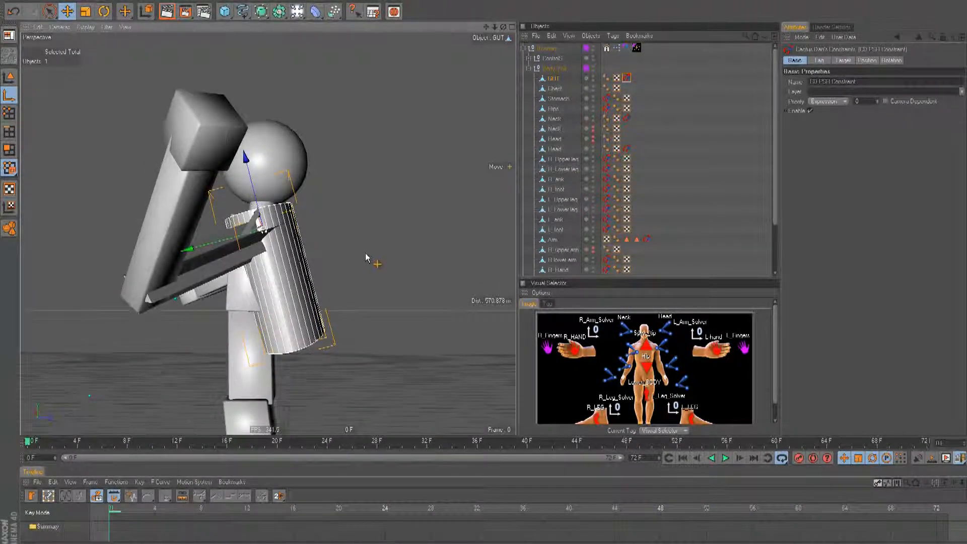
# Rotate the GUT's object axis until the cylinder stands straight in the front view.
pyautogui.keyDown('alt'); pyautogui.moveTo(84, 157); pyautogui.dragTo(81, 170, button='middle'); pyautogui.keyUp('alt')
pyautogui.press('r')
pyautogui.moveTo(300, 237); pyautogui.dragTo(309, 239)
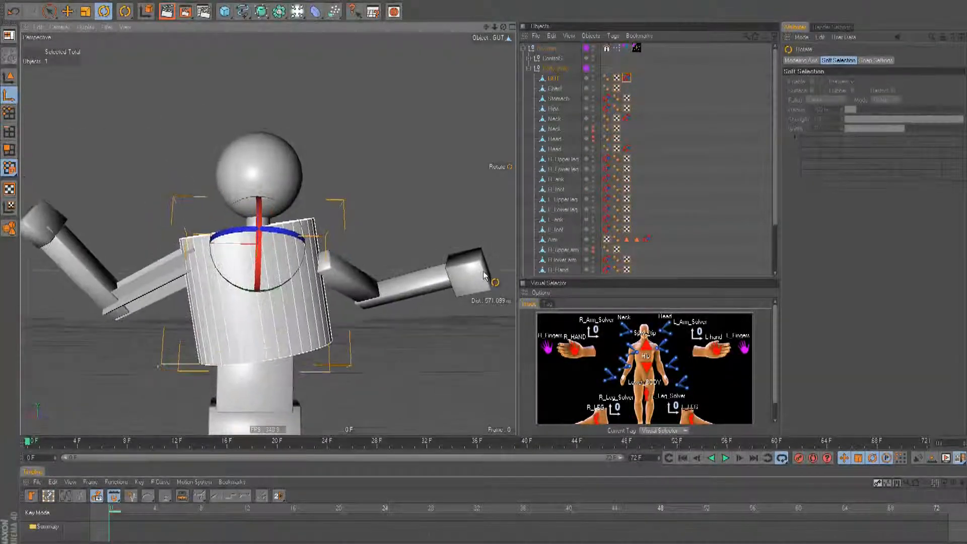
pyautogui.moveTo(307, 232); pyautogui.dragTo(304, 225)
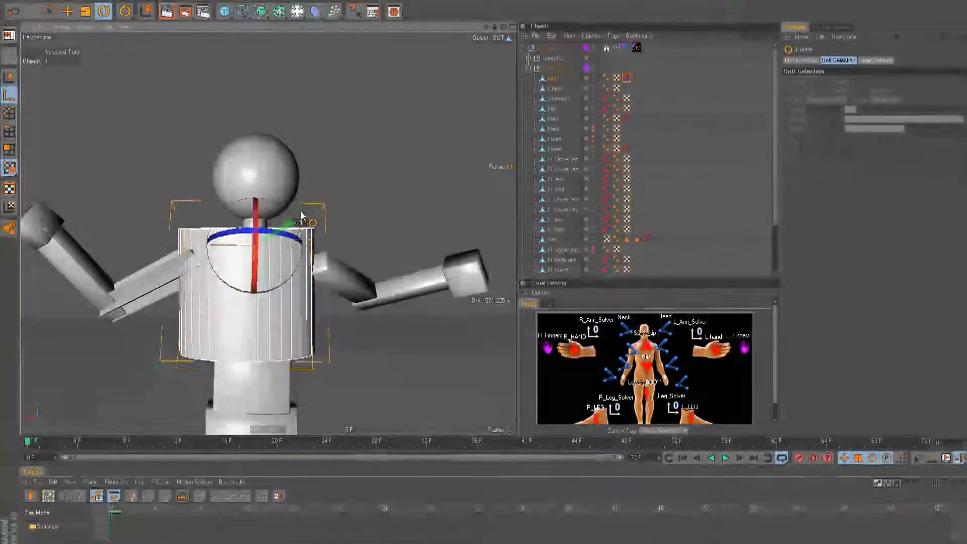
# Shift the GUT's object axis sideways to centre the mesh between the shoulders, with its constraint disabled during the move and re-enabled.
pyautogui.press('e')
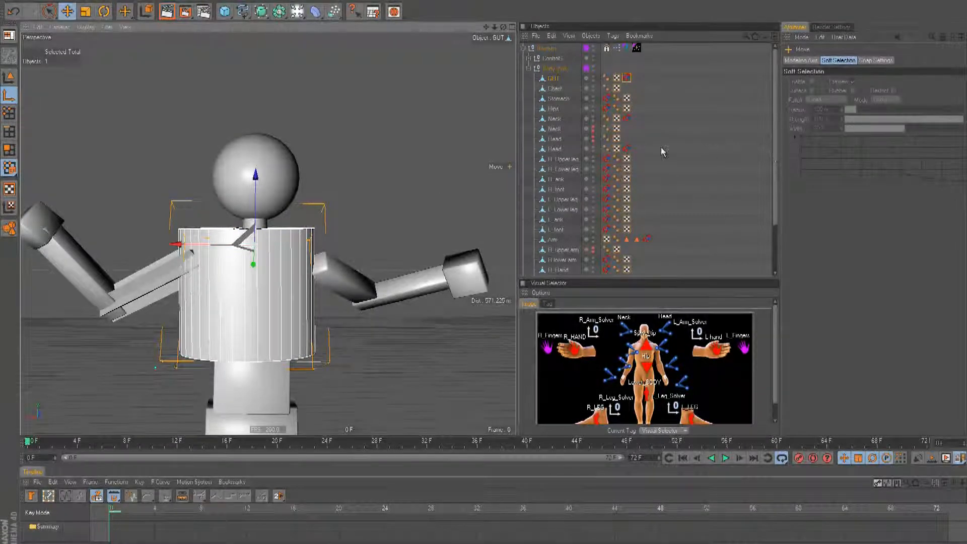
pyautogui.click(627, 78)
pyautogui.click(810, 111)
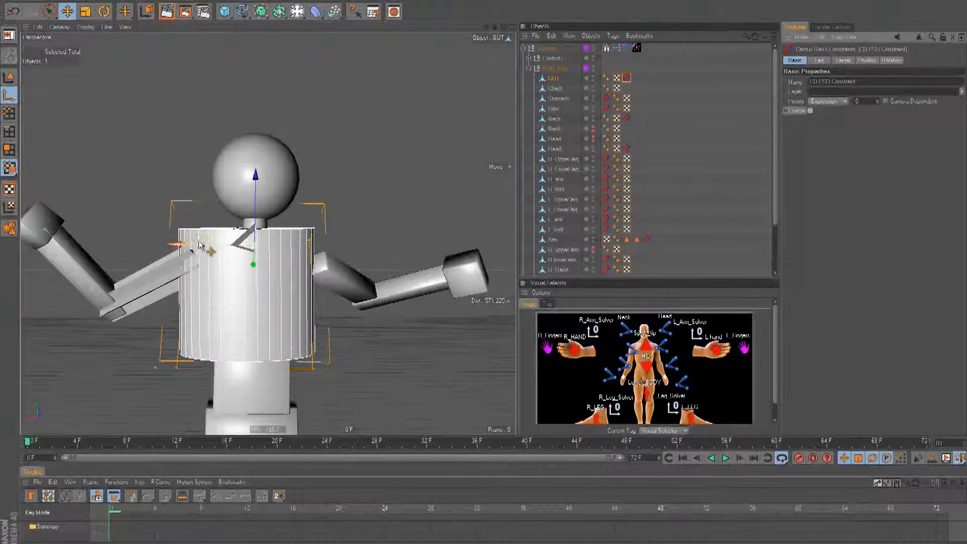
pyautogui.moveTo(201, 241); pyautogui.dragTo(484, 275)
pyautogui.click(810, 111)
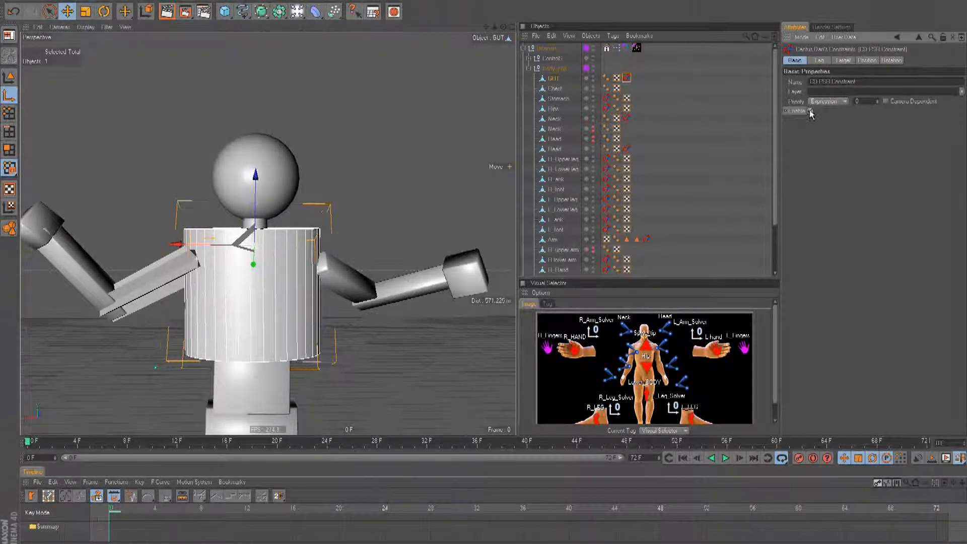
pyautogui.moveTo(368, 202)
pyautogui.keyDown('alt'); pyautogui.mouseDown()
pyautogui.moveTo(282, 201)
pyautogui.moveTo(383, 201)
pyautogui.mouseUp(); pyautogui.keyUp('alt')
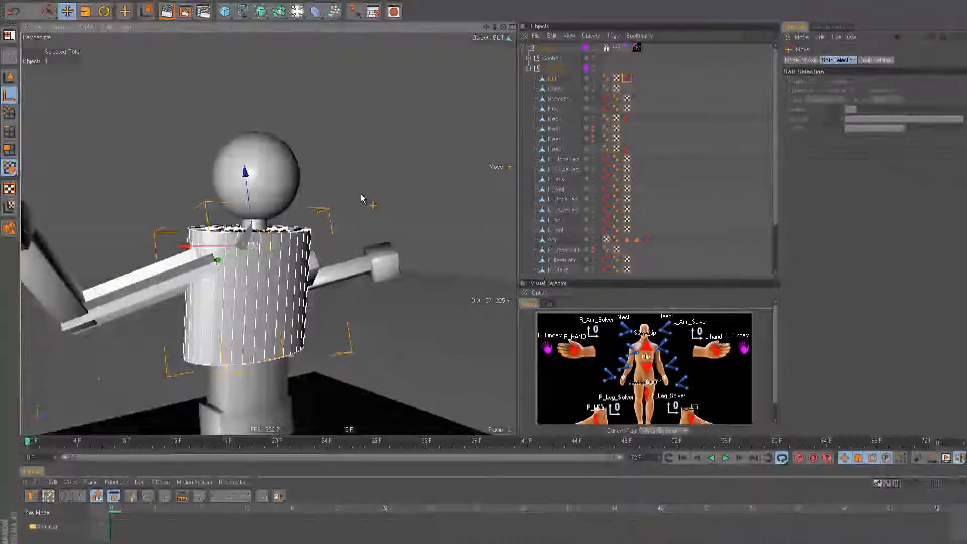
# Hide the original Chest mesh in the editor and the render.
pyautogui.keyDown('alt'); pyautogui.click(593, 90); pyautogui.keyUp('alt')
pyautogui.keyDown('alt'); pyautogui.click(593, 90); pyautogui.keyUp('alt')
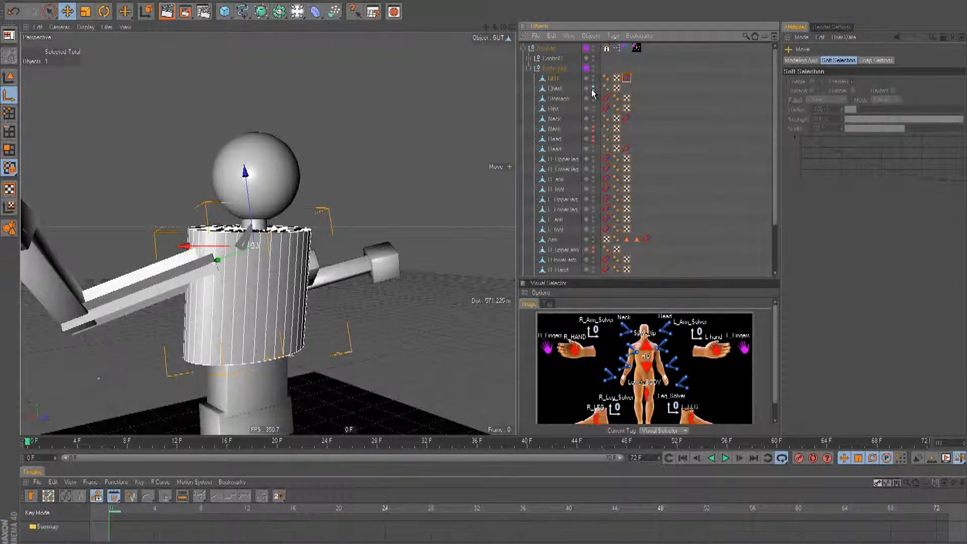
pyautogui.keyDown('alt'); pyautogui.moveTo(470, 277); pyautogui.dragTo(486, 277, button='right'); pyautogui.keyUp('alt')
pyautogui.moveTo(486, 276)
pyautogui.keyDown('alt'); pyautogui.mouseDown()
pyautogui.moveTo(462, 279)
pyautogui.moveTo(479, 277)
pyautogui.mouseUp(); pyautogui.keyUp('alt')
# Select the neck controller in the Visual Selector and examine the figure with its new torso from several sides.
pyautogui.click(645, 351)
pyautogui.keyDown('alt'); pyautogui.moveTo(479, 277); pyautogui.dragTo(484, 276, button='right'); pyautogui.keyUp('alt')
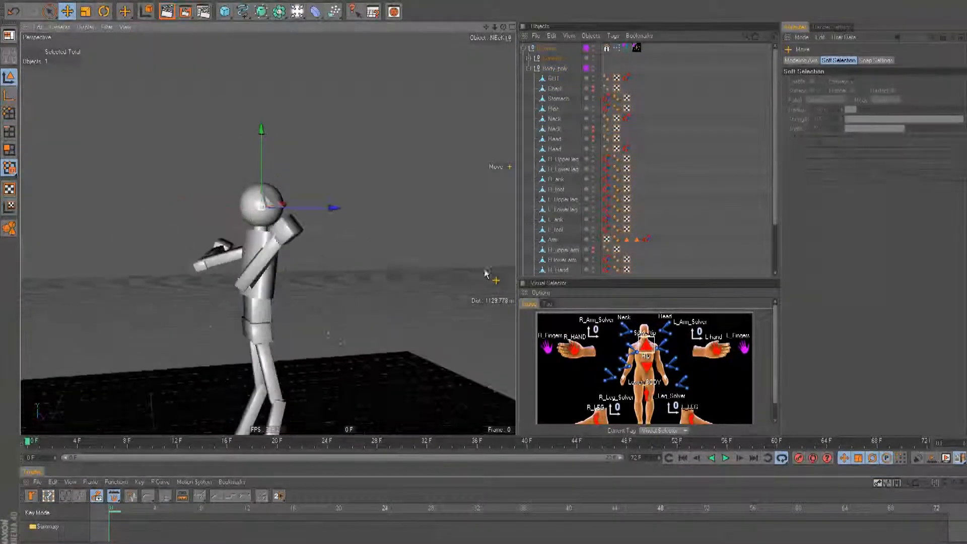
pyautogui.keyDown('alt'); pyautogui.moveTo(484, 272); pyautogui.dragTo(486, 273); pyautogui.keyUp('alt')
pyautogui.keyDown('alt'); pyautogui.moveTo(486, 273); pyautogui.dragTo(400, 276, button='right'); pyautogui.keyUp('alt')
pyautogui.keyDown('alt'); pyautogui.moveTo(400, 276); pyautogui.dragTo(487, 274); pyautogui.keyUp('alt')
pyautogui.keyDown('alt'); pyautogui.moveTo(487, 275); pyautogui.dragTo(388, 282, button='right'); pyautogui.keyUp('alt')
pyautogui.keyDown('alt'); pyautogui.moveTo(389, 282); pyautogui.dragTo(393, 285); pyautogui.keyUp('alt')
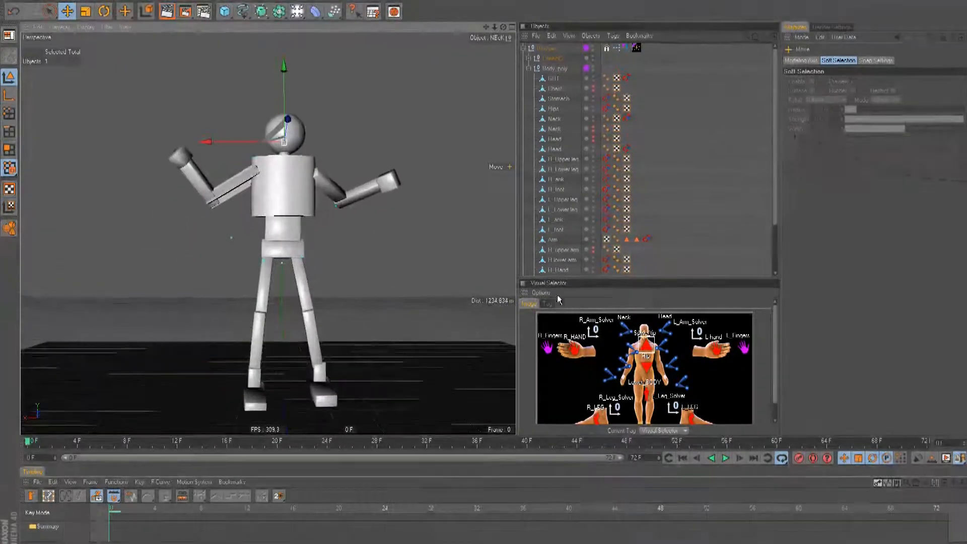
# Pose the figure with the right hand, left hand and lower body controllers to test how the custom meshes follow.
pyautogui.click(585, 352)
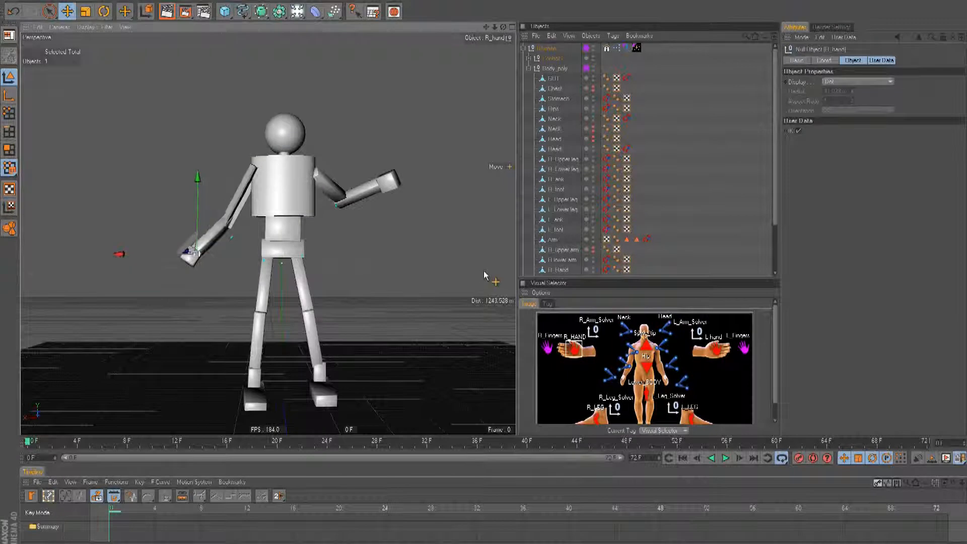
pyautogui.click(711, 351)
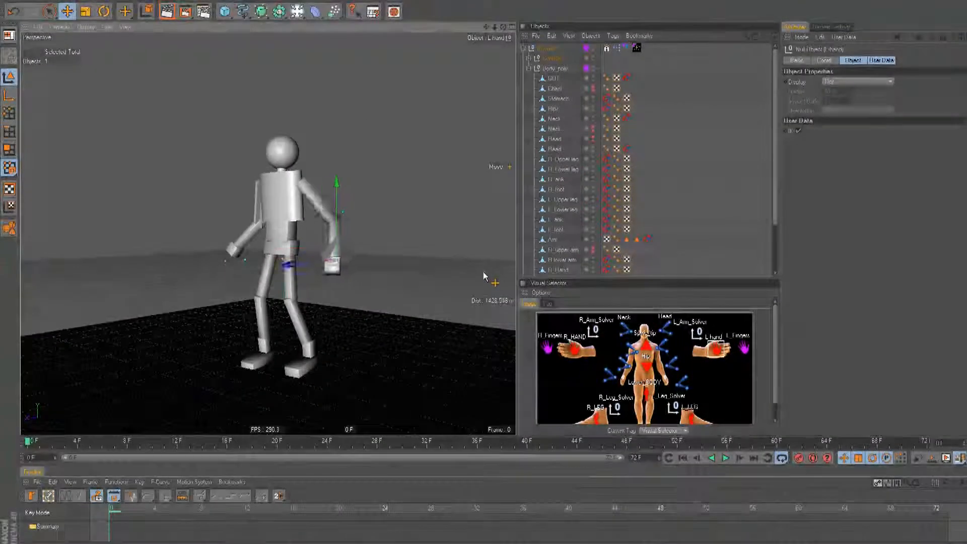
pyautogui.click(578, 350)
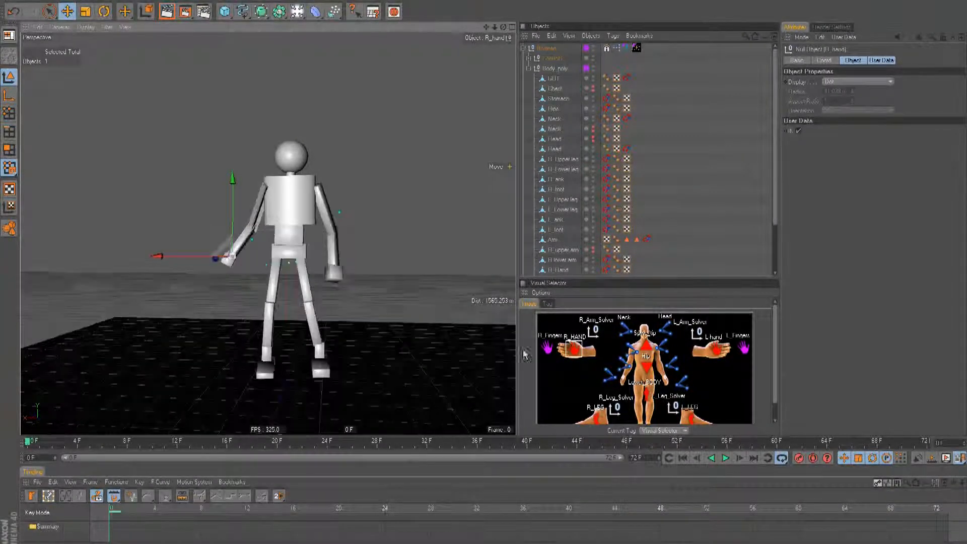
pyautogui.moveTo(393, 351); pyautogui.dragTo(380, 266)
pyautogui.click(715, 355)
pyautogui.moveTo(482, 328); pyautogui.dragTo(484, 272)
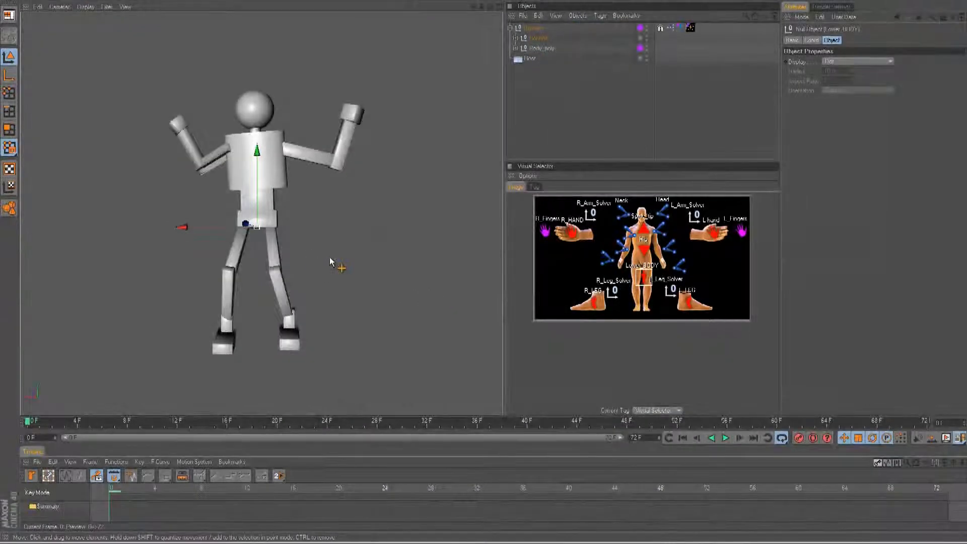
# Widen the viewport beside the object list and turn the view to face the posed figure.
pyautogui.moveTo(330, 262)
pyautogui.keyDown('alt'); pyautogui.mouseDown()
pyautogui.moveTo(488, 255)
pyautogui.moveTo(331, 266)
pyautogui.mouseUp(); pyautogui.keyUp('alt')
pyautogui.keyDown('alt'); pyautogui.moveTo(331, 265); pyautogui.dragTo(488, 264, button='middle'); pyautogui.keyUp('alt')
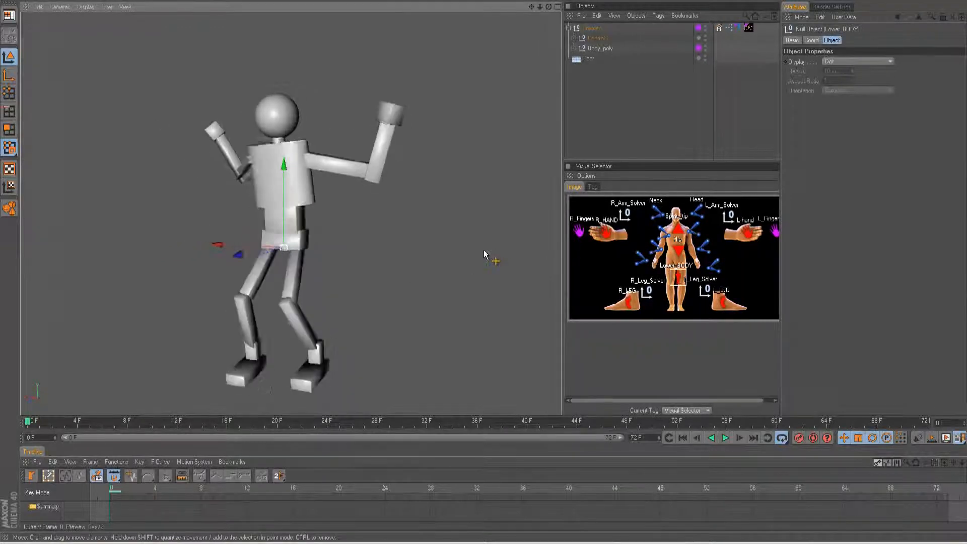
pyautogui.keyDown('alt'); pyautogui.moveTo(483, 251); pyautogui.dragTo(403, 272); pyautogui.keyUp('alt')
pyautogui.keyDown('alt'); pyautogui.moveTo(276, 145); pyautogui.dragTo(484, 250); pyautogui.keyUp('alt')
# Try several viewport filter options to bring up the rig's skeleton.
pyautogui.click(107, 7)
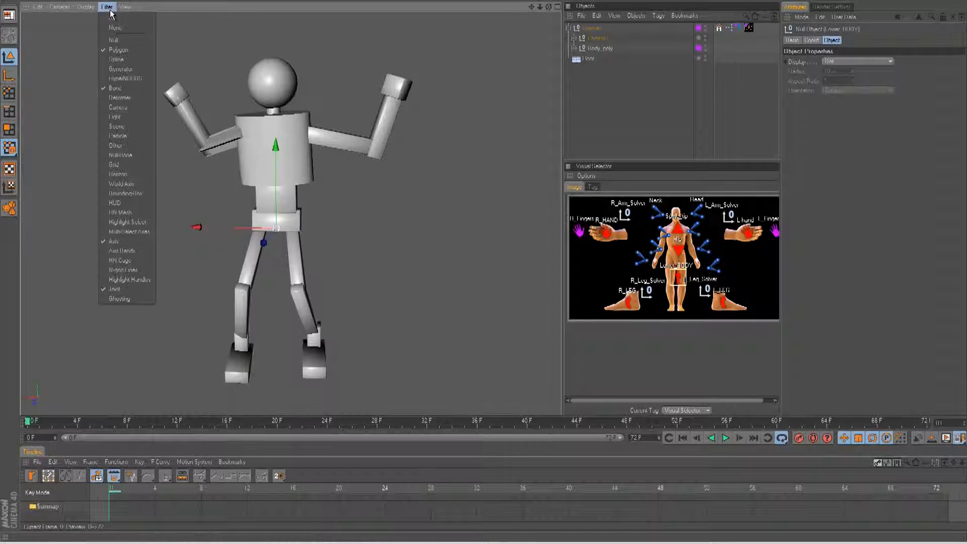
pyautogui.click(43, 86)
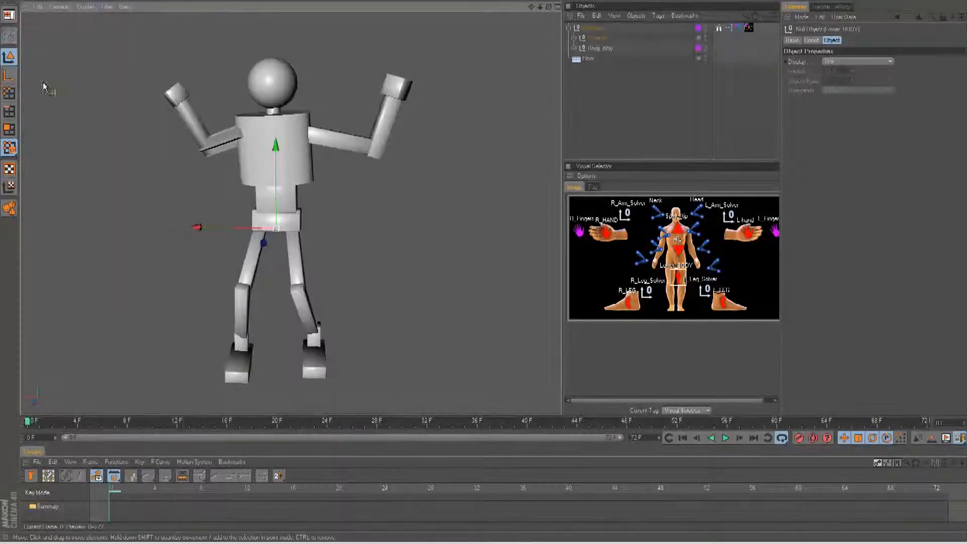
pyautogui.click(86, 7)
pyautogui.moveTo(107, 7)
pyautogui.click(118, 59)
pyautogui.click(107, 7)
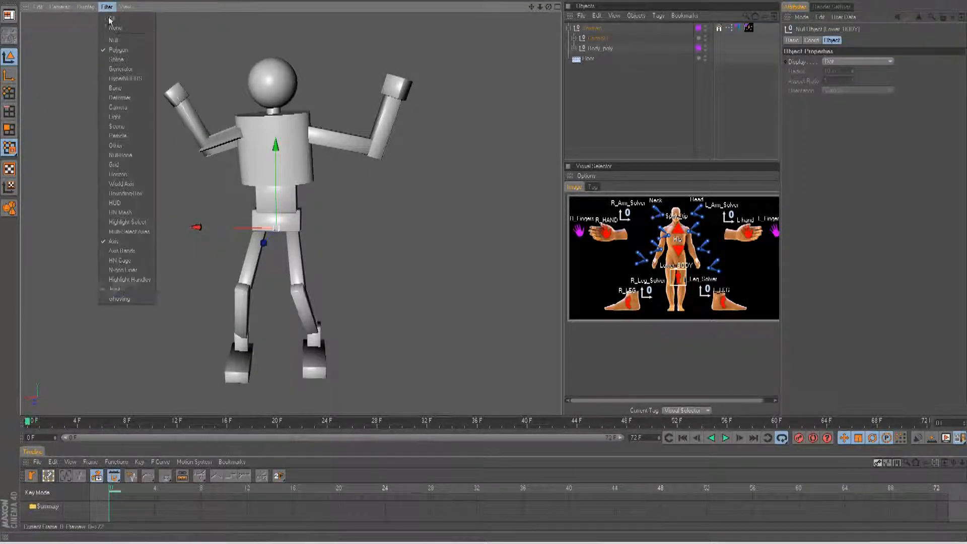
pyautogui.click(121, 280)
pyautogui.click(111, 9)
pyautogui.click(107, 89)
pyautogui.click(106, 7)
pyautogui.click(125, 280)
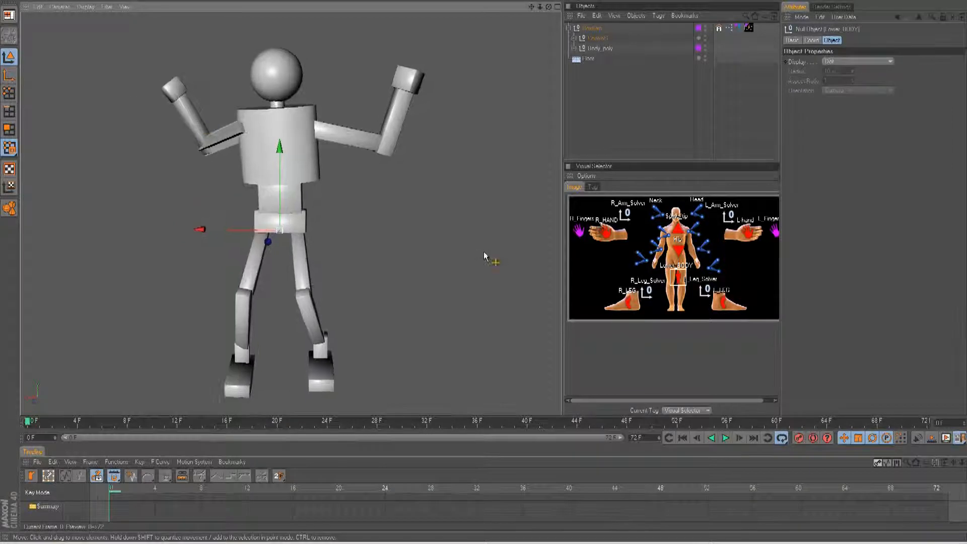
# Turn on the viewport filter that displays the rig's joints over the meshes.
pyautogui.click(107, 7)
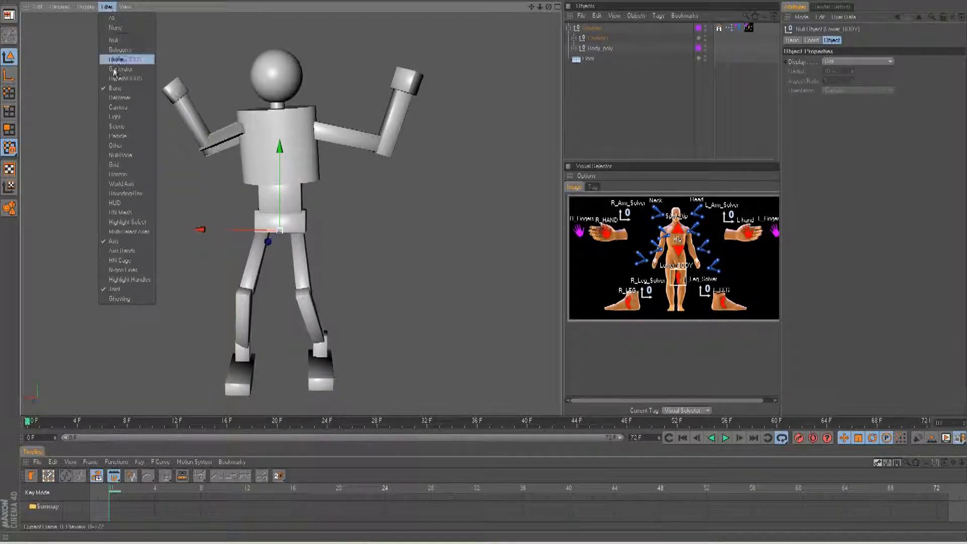
pyautogui.click(121, 155)
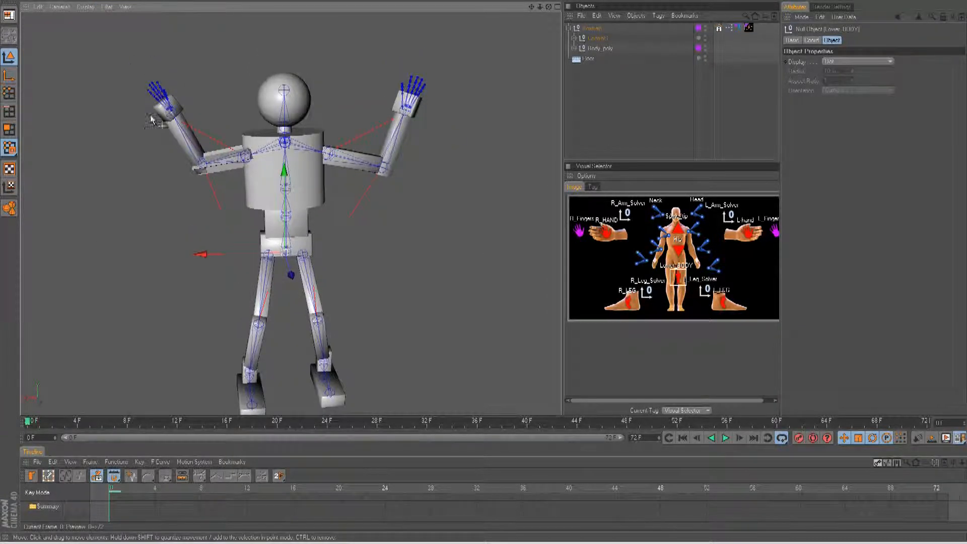
# Frame the left hand's finger joints up close and widen the Visual Selector to fit its whole image.
pyautogui.keyDown('alt'); pyautogui.moveTo(397, 99); pyautogui.dragTo(312, 199, button='middle'); pyautogui.keyUp('alt')
pyautogui.keyDown('alt'); pyautogui.moveTo(552, 257); pyautogui.dragTo(347, 172, button='right'); pyautogui.keyUp('alt')
pyautogui.keyDown('alt'); pyautogui.moveTo(348, 171); pyautogui.dragTo(484, 254); pyautogui.keyUp('alt')
pyautogui.keyDown('alt'); pyautogui.moveTo(483, 255); pyautogui.dragTo(487, 255, button='right'); pyautogui.keyUp('alt')
pyautogui.keyDown('alt'); pyautogui.moveTo(488, 251); pyautogui.dragTo(486, 251, button='middle'); pyautogui.keyUp('alt')
pyautogui.keyDown('alt'); pyautogui.moveTo(486, 252); pyautogui.dragTo(484, 252, button='right'); pyautogui.keyUp('alt')
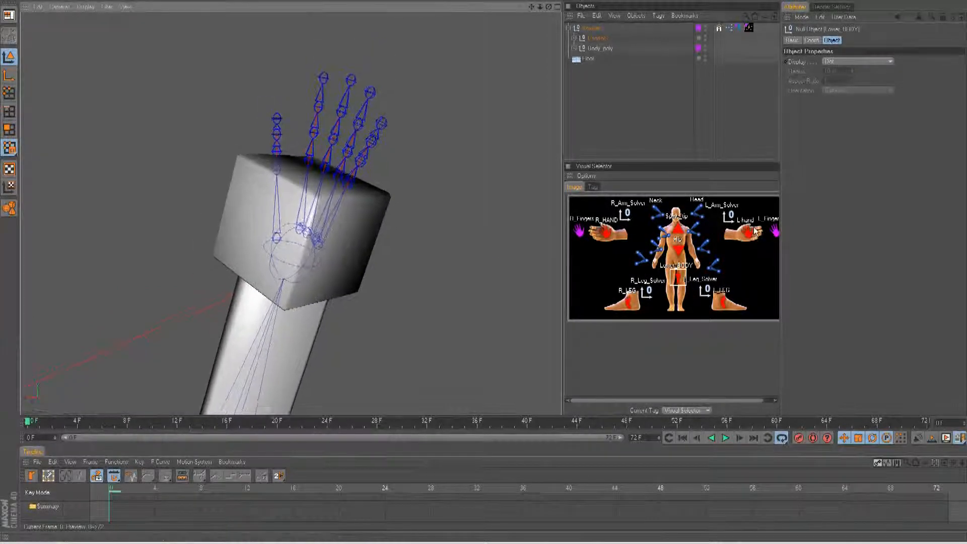
pyautogui.moveTo(782, 241); pyautogui.dragTo(811, 244)
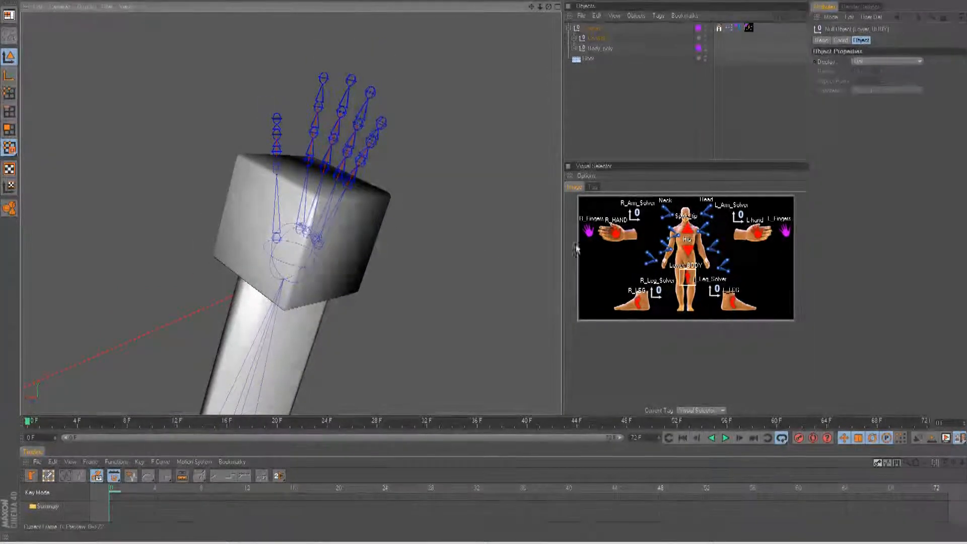
# Test the left hand's CLOSE finger pose, return its mix to 0, and widen the object list and attributes area.
pyautogui.click(786, 232)
pyautogui.moveTo(880, 107); pyautogui.dragTo(805, 123)
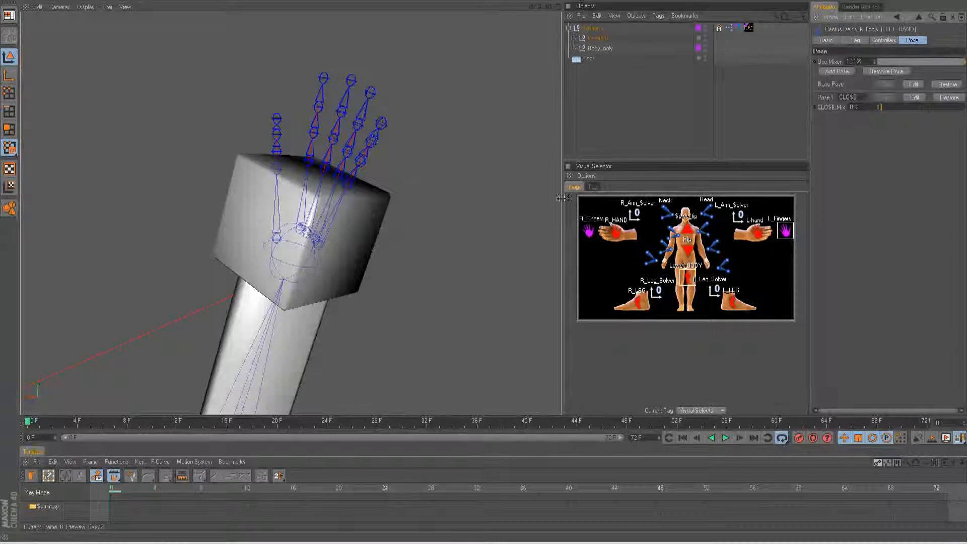
pyautogui.moveTo(563, 198); pyautogui.dragTo(497, 206)
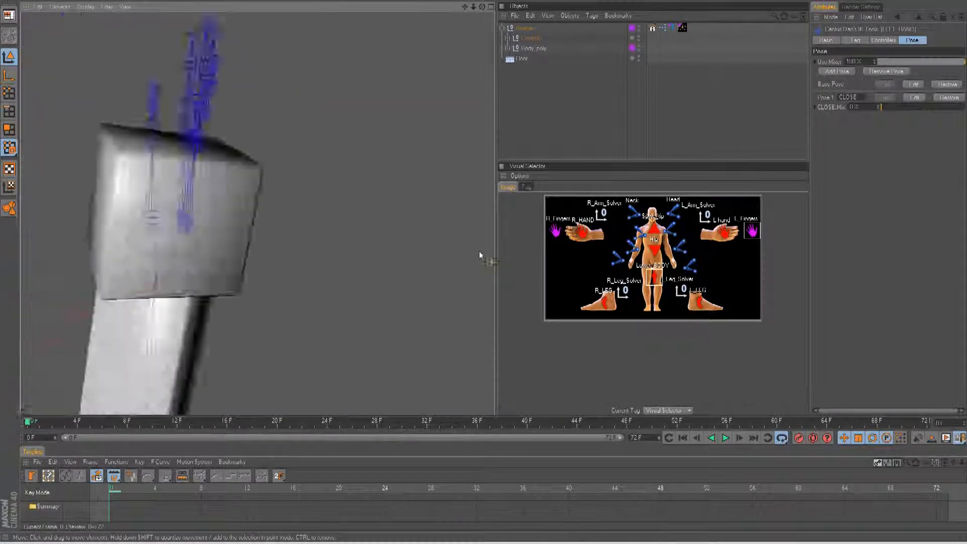
pyautogui.moveTo(817, 161); pyautogui.dragTo(736, 160)
pyautogui.click(596, 99)
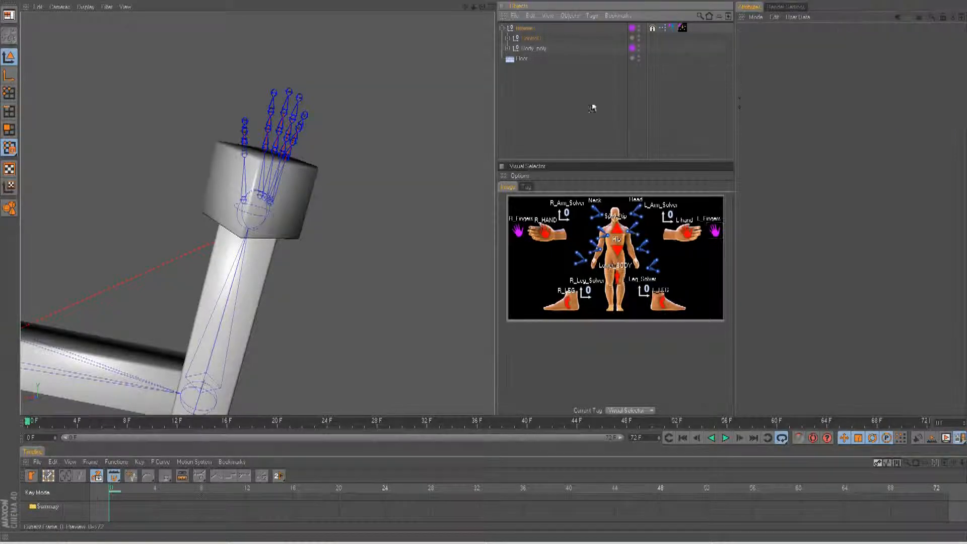
# Expand the rig's body mesh group in the object hierarchy and select the FANGER mesh.
pyautogui.click(508, 48)
pyautogui.scroll(-3, 562, 97)
pyautogui.scroll(3, 561, 95)
pyautogui.click(508, 49)
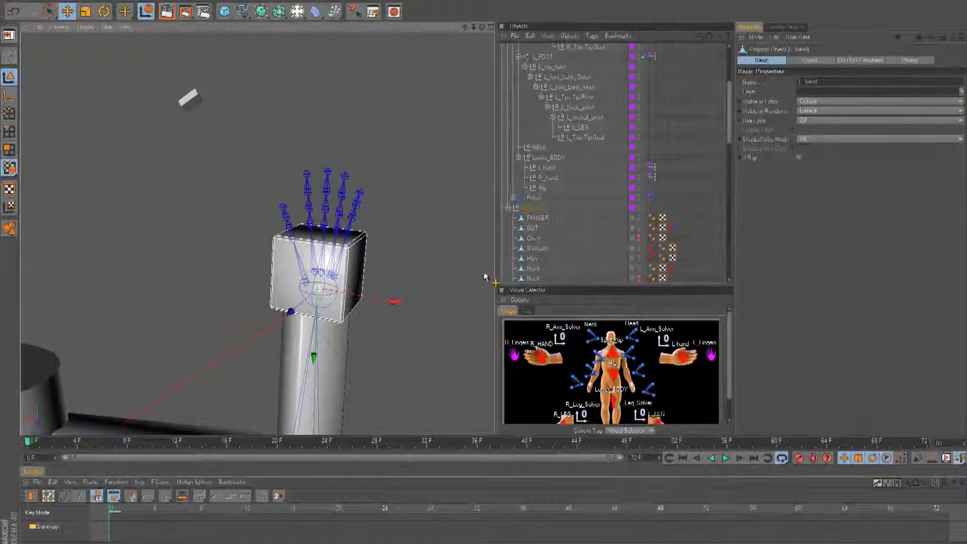
pyautogui.scroll(4, 592, 109)
pyautogui.scroll(-10, 578, 116)
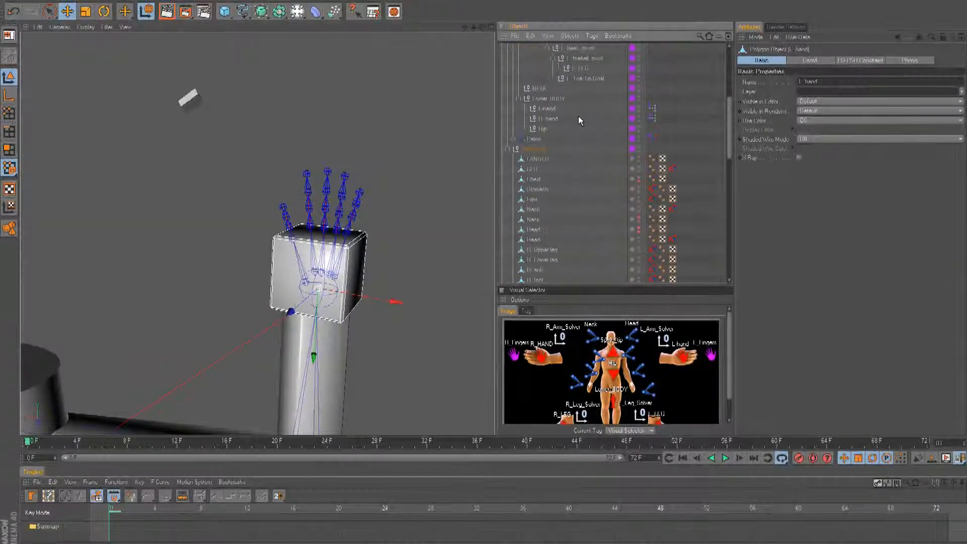
pyautogui.scroll(4, 576, 123)
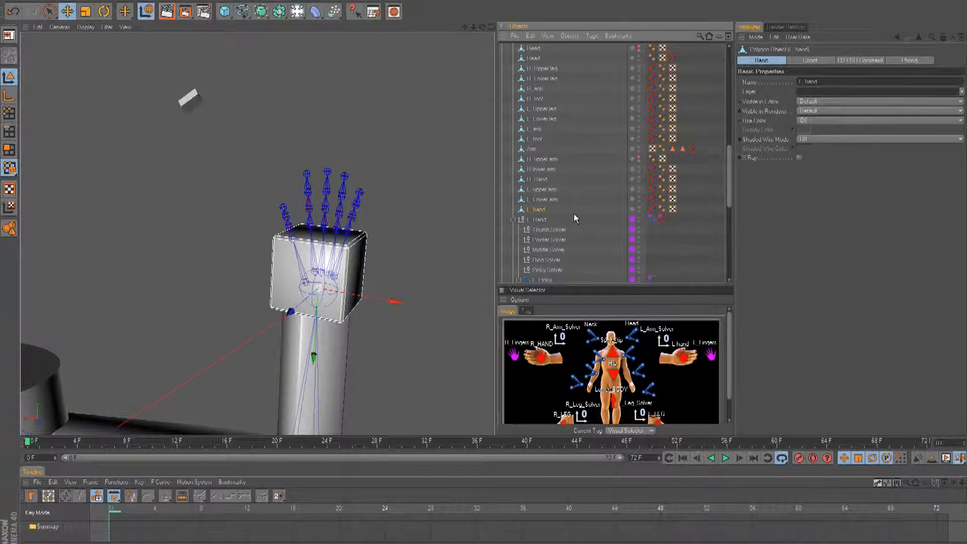
pyautogui.scroll(6, 576, 218)
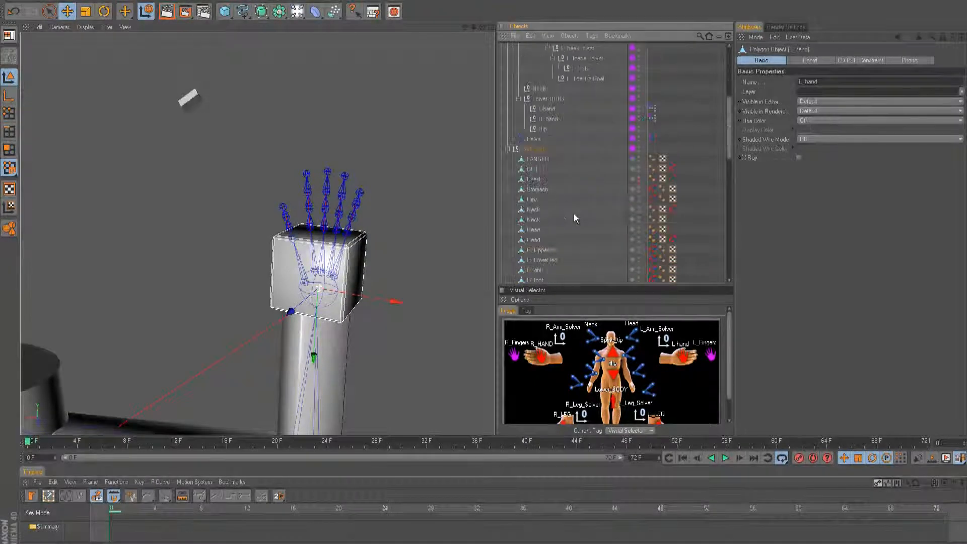
pyautogui.click(539, 159)
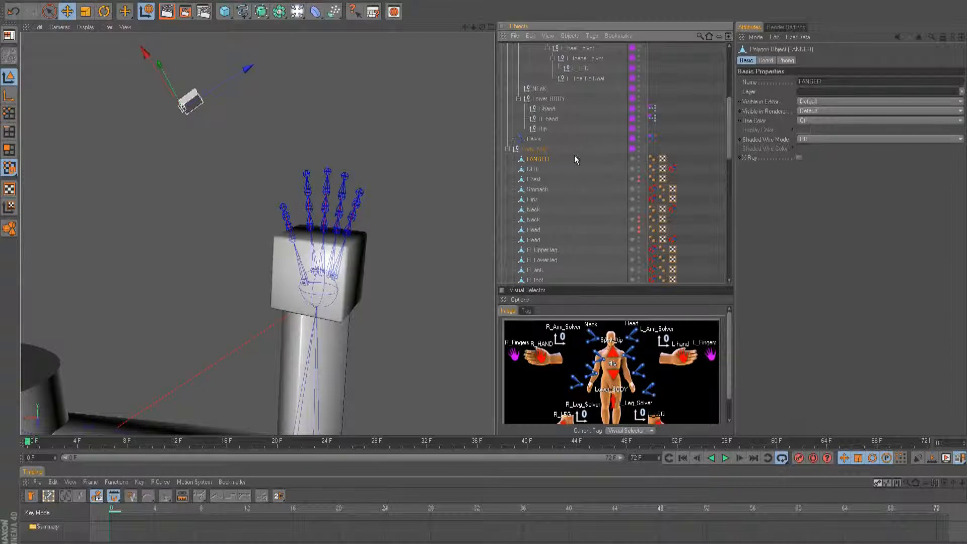
pyautogui.rightClick(533, 160)
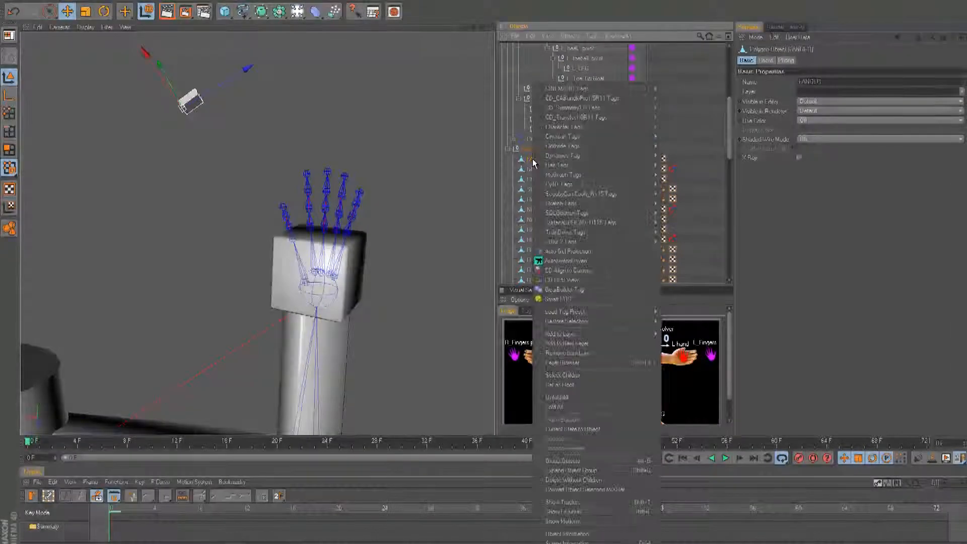
pyautogui.click(531, 159)
# Add a Character Constraint tag to the FANGER mesh.
pyautogui.moveTo(367, 191); pyautogui.dragTo(465, 241)
pyautogui.keyDown('alt'); pyautogui.moveTo(371, 201); pyautogui.dragTo(438, 210, button='right'); pyautogui.keyUp('alt')
pyautogui.keyDown('alt'); pyautogui.moveTo(438, 210); pyautogui.dragTo(371, 202, button='middle'); pyautogui.keyUp('alt')
pyautogui.keyDown('alt'); pyautogui.moveTo(262, 181); pyautogui.dragTo(484, 276); pyautogui.keyUp('alt')
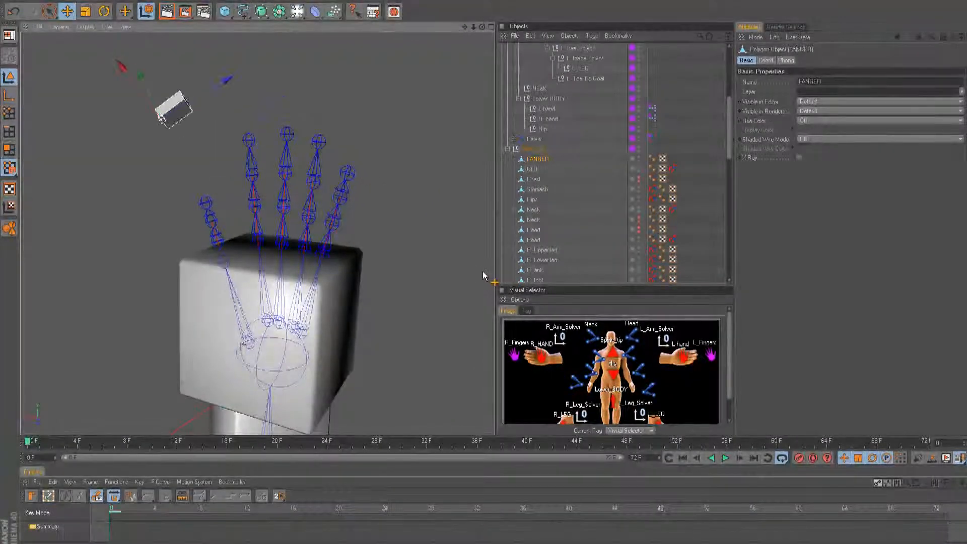
pyautogui.scroll(-5, 484, 276)
pyautogui.rightClick(553, 160)
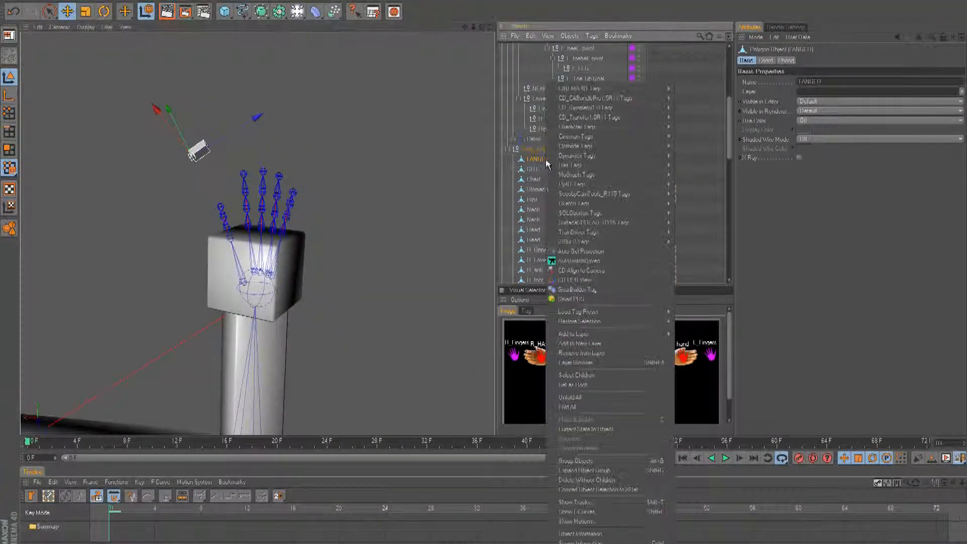
pyautogui.moveTo(580, 132)
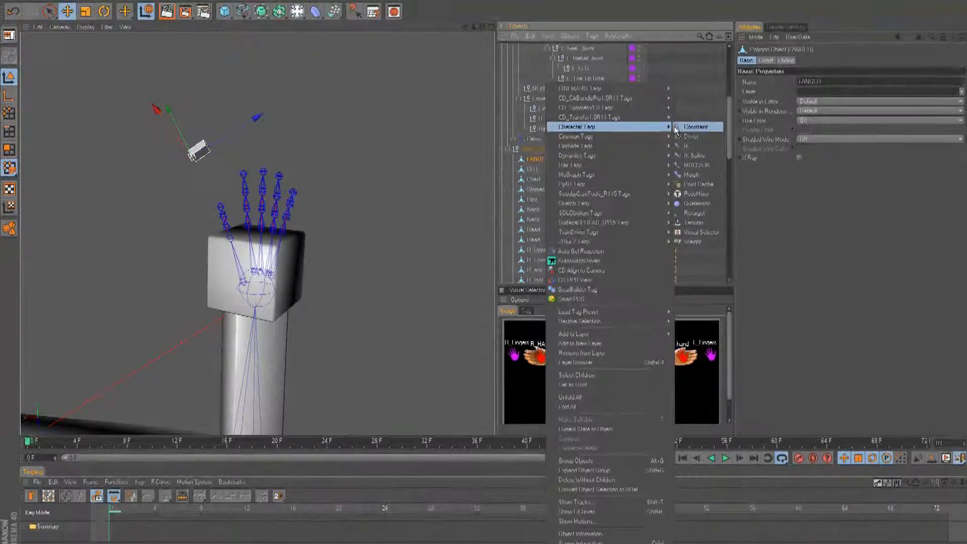
pyautogui.click(695, 127)
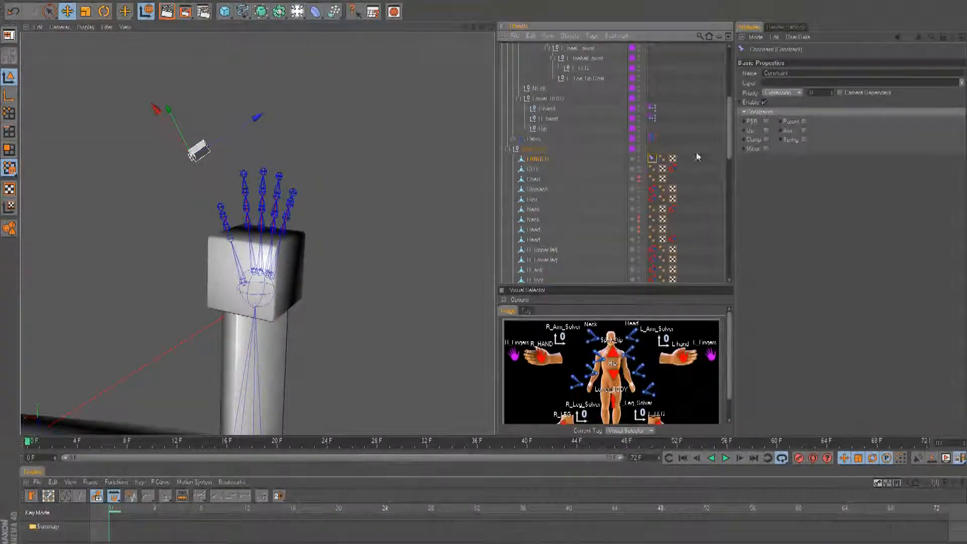
# Enable PSR on the constraint and add a position and rotation target using the third CD Joint under L_Middle.
pyautogui.click(767, 122)
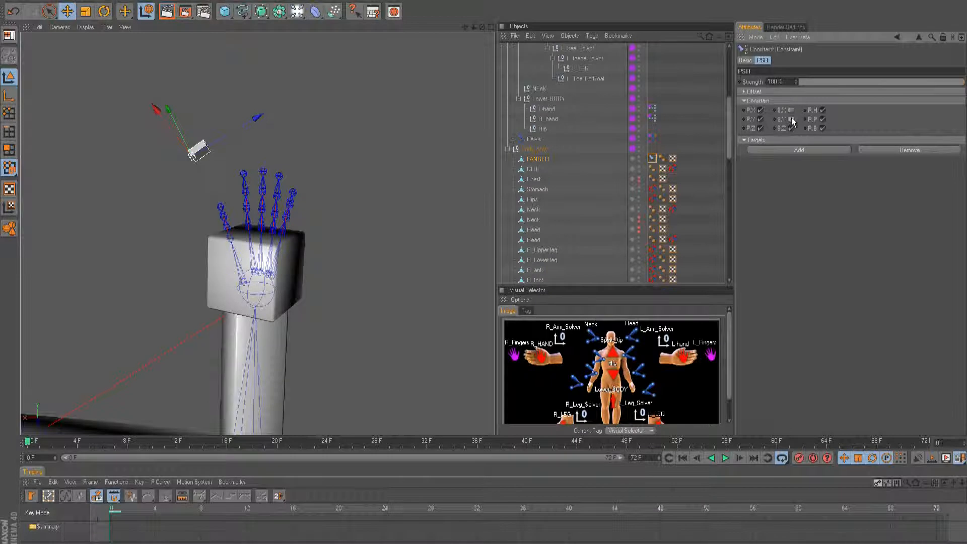
pyautogui.click(792, 150)
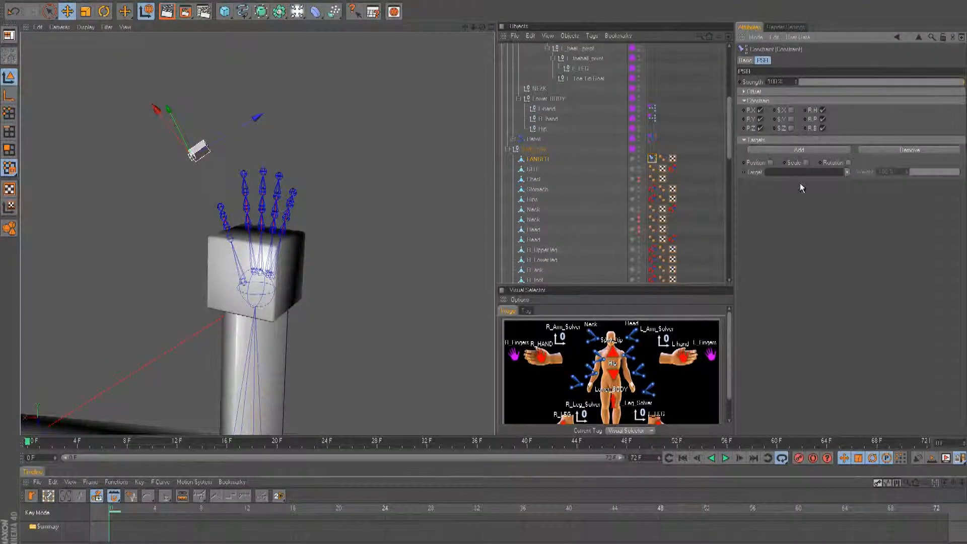
pyautogui.click(850, 161)
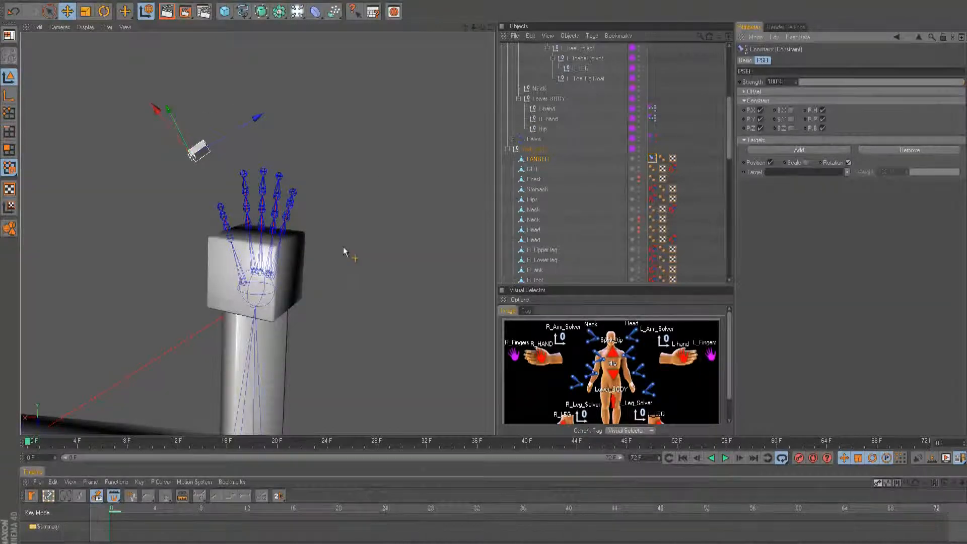
pyautogui.scroll(-10, 640, 223)
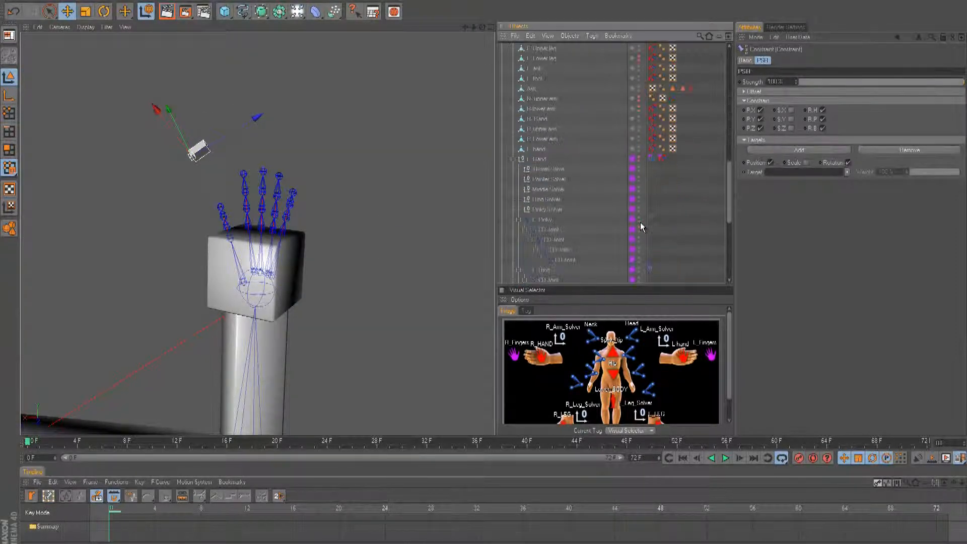
pyautogui.scroll(3, 640, 223)
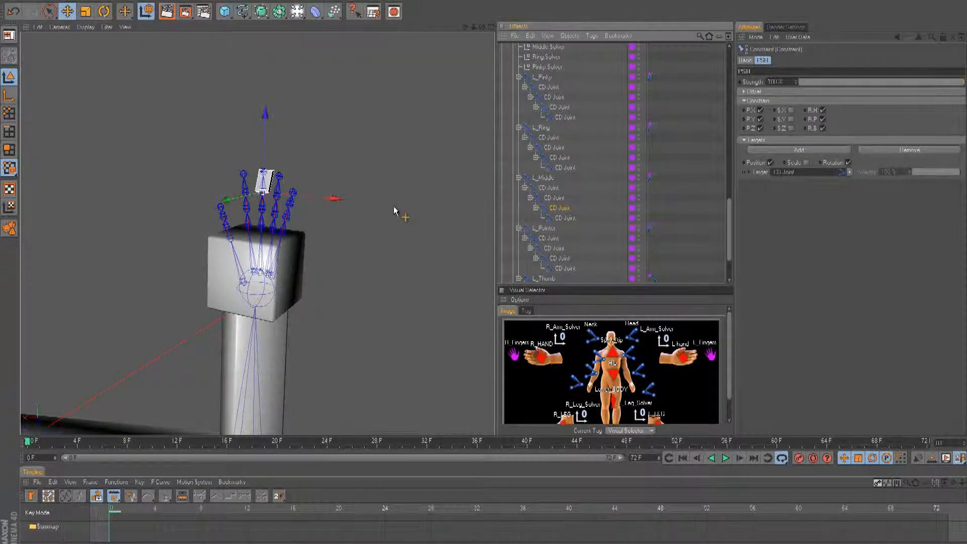
# Switch to object axis editing and rotate the FANGER mesh's axis to align the mesh with the middle fingertip joint.
pyautogui.keyDown('alt'); pyautogui.moveTo(466, 269); pyautogui.dragTo(473, 274); pyautogui.keyUp('alt')
pyautogui.keyDown('alt'); pyautogui.moveTo(473, 275); pyautogui.dragTo(483, 276, button='right'); pyautogui.keyUp('alt')
pyautogui.keyDown('alt'); pyautogui.moveTo(484, 276); pyautogui.dragTo(485, 276); pyautogui.keyUp('alt')
pyautogui.press('t')
pyautogui.keyDown('alt'); pyautogui.moveTo(305, 205); pyautogui.dragTo(483, 276); pyautogui.keyUp('alt')
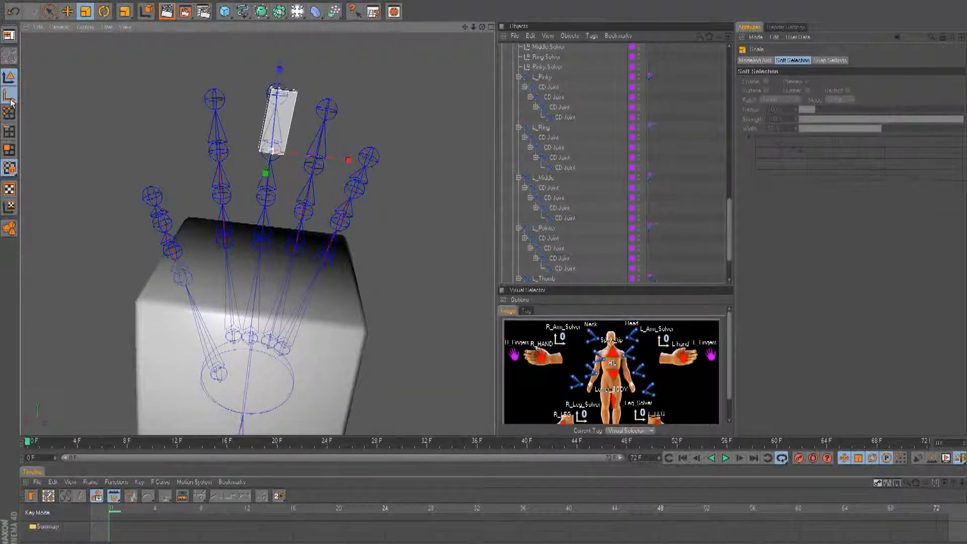
pyautogui.press('e')
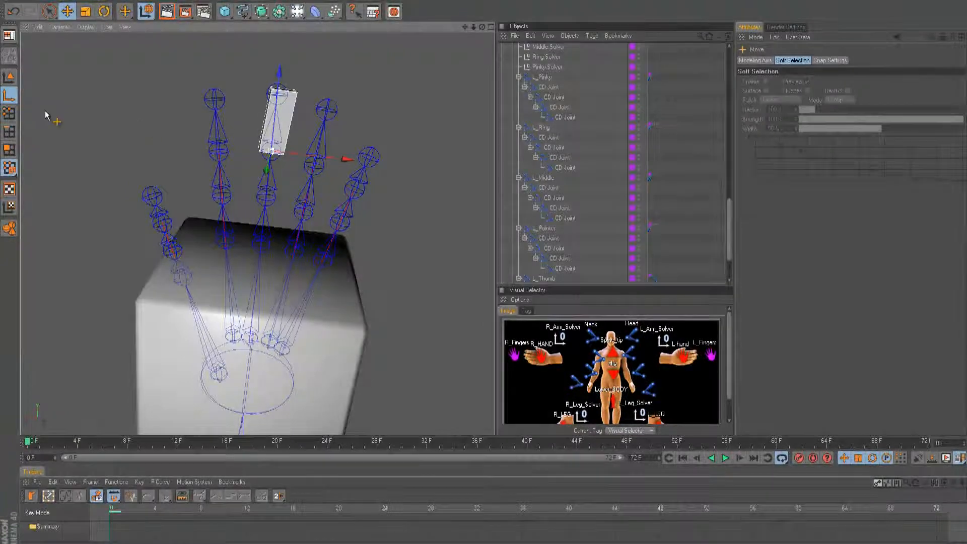
pyautogui.press('r')
pyautogui.keyDown('alt'); pyautogui.moveTo(304, 133); pyautogui.dragTo(493, 276); pyautogui.keyUp('alt')
pyautogui.press('e')
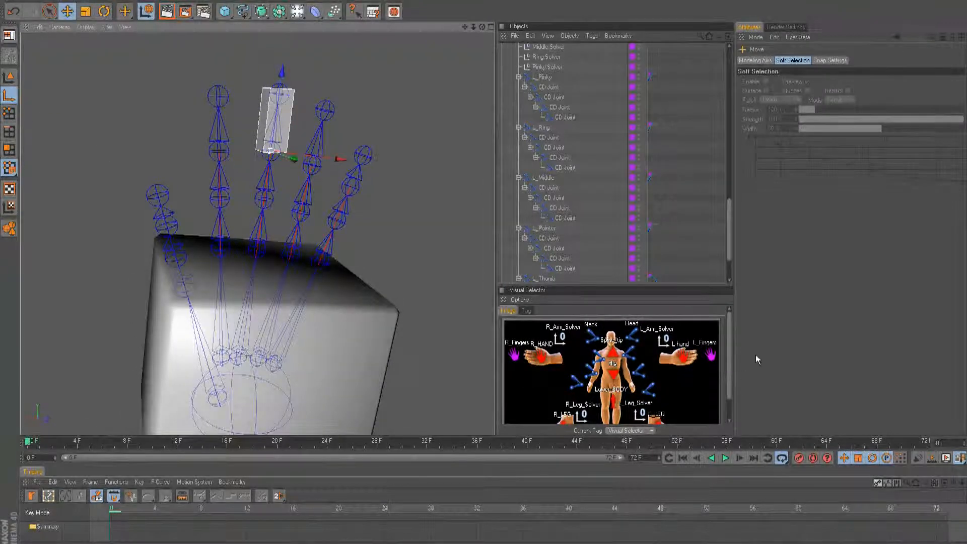
# Test the FANGER mesh's attachment with the left hand's CLOSE pose mix, reset it to 0, and return to model mode.
pyautogui.click(711, 355)
pyautogui.moveTo(855, 128); pyautogui.dragTo(868, 143)
pyautogui.keyDown('alt'); pyautogui.moveTo(491, 277); pyautogui.dragTo(483, 276); pyautogui.keyUp('alt')
pyautogui.moveTo(863, 129); pyautogui.dragTo(766, 141)
pyautogui.click(11, 80)
pyautogui.keyDown('alt'); pyautogui.moveTo(482, 276); pyautogui.dragTo(485, 276, button='right'); pyautogui.keyUp('alt')
pyautogui.keyDown('alt'); pyautogui.moveTo(485, 276); pyautogui.dragTo(487, 274); pyautogui.keyUp('alt')
# Disable the FANGER mesh's Constraint tag and move the mesh away from the hand.
pyautogui.scroll(6, 699, 215)
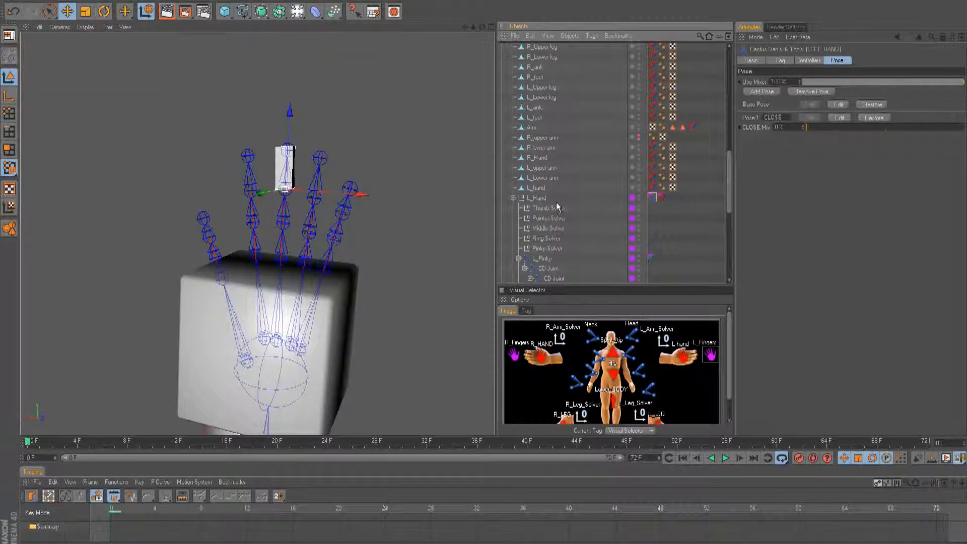
pyautogui.scroll(4, 579, 210)
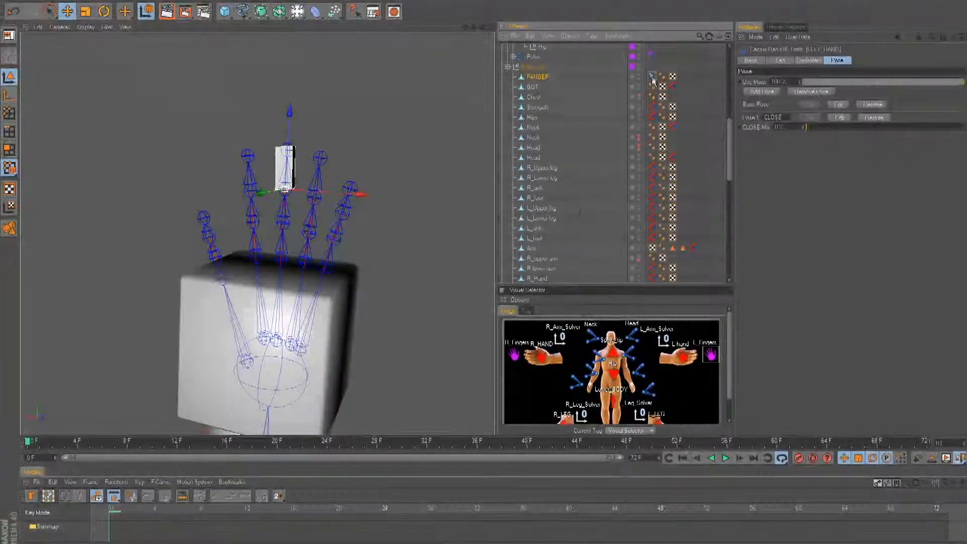
pyautogui.click(653, 77)
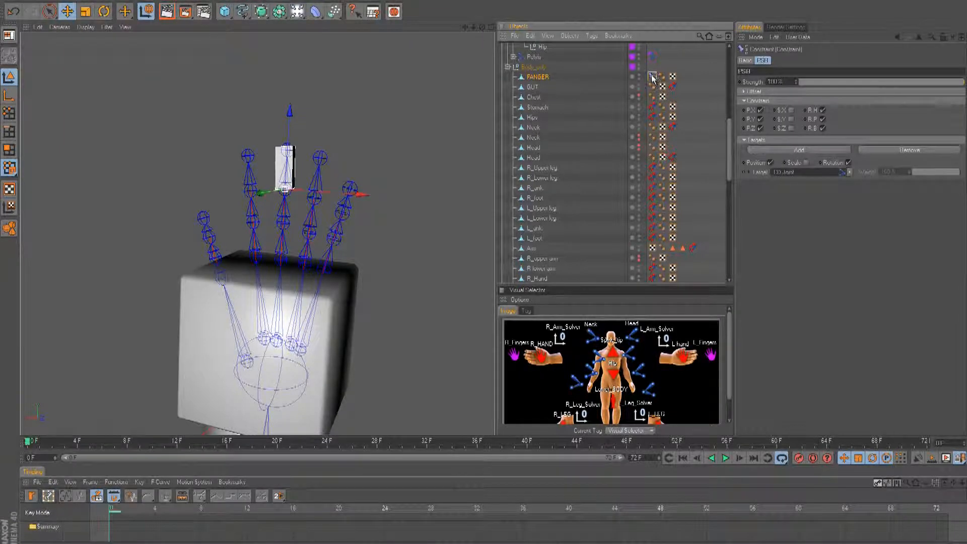
pyautogui.click(746, 61)
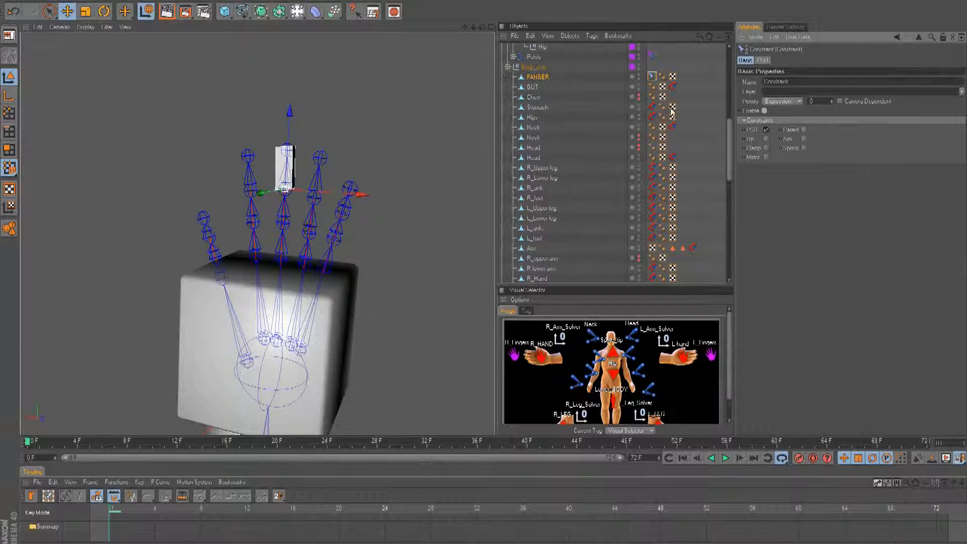
pyautogui.click(537, 78)
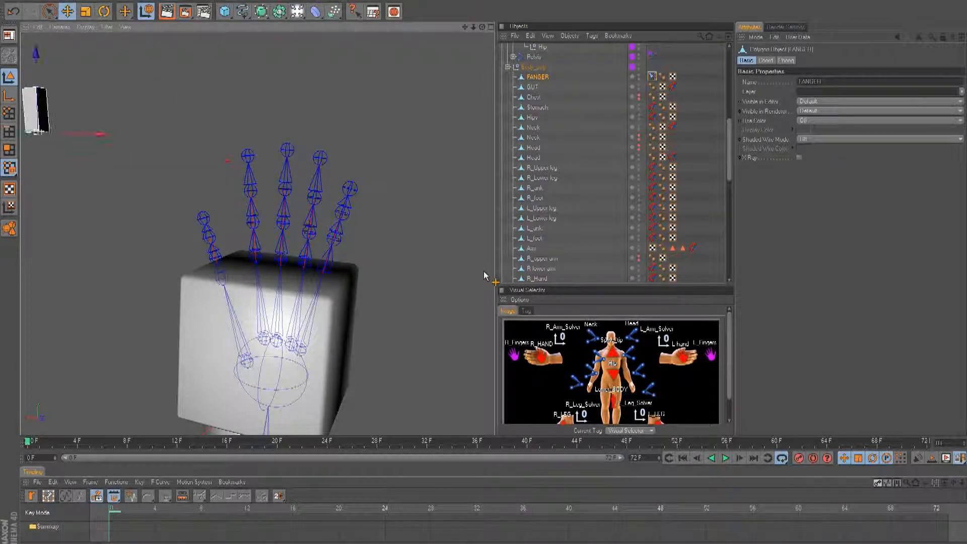
# Add a CD PSR Constraint tag to the FANGER mesh and set the ring finger's outermost segment joint as its target.
pyautogui.rightClick(537, 78)
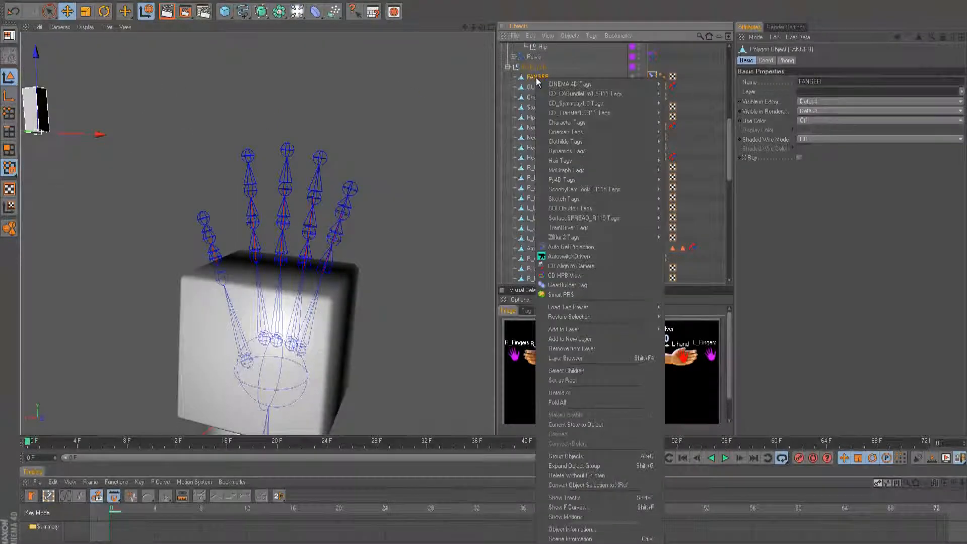
pyautogui.moveTo(561, 96)
pyautogui.moveTo(703, 94)
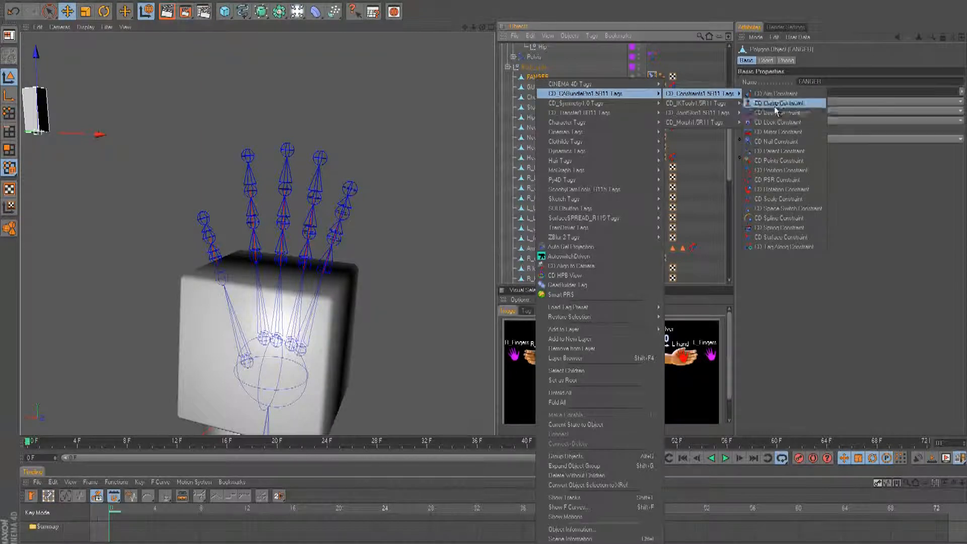
pyautogui.click(783, 180)
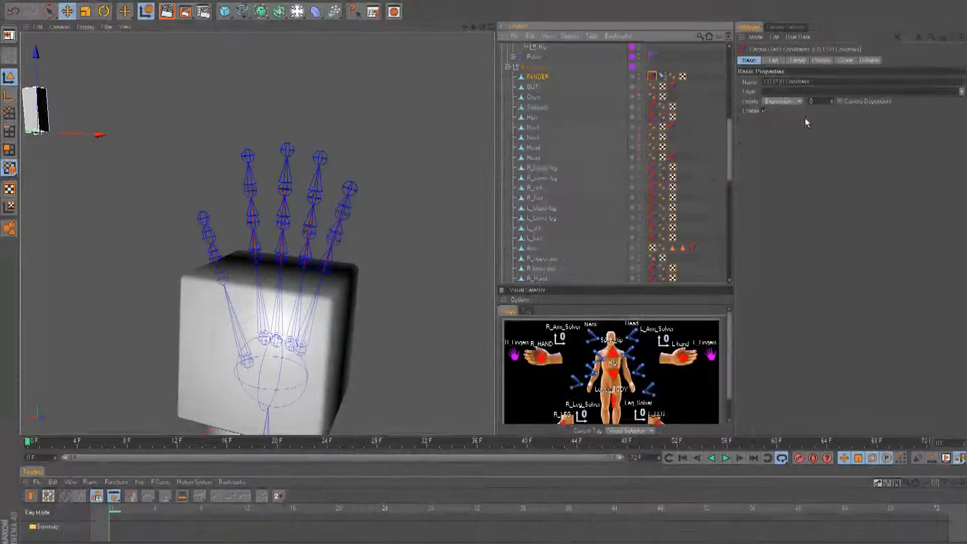
pyautogui.click(796, 61)
pyautogui.click(774, 61)
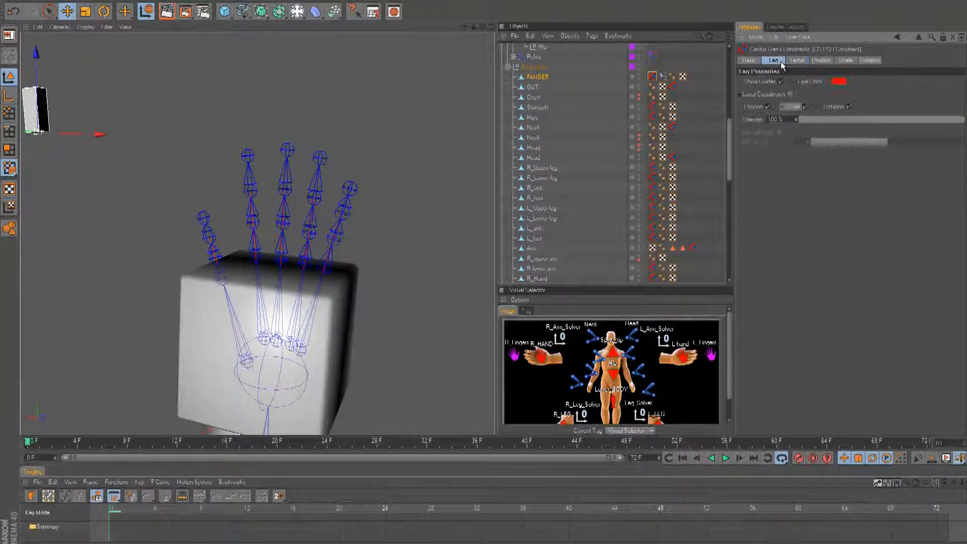
pyautogui.click(797, 61)
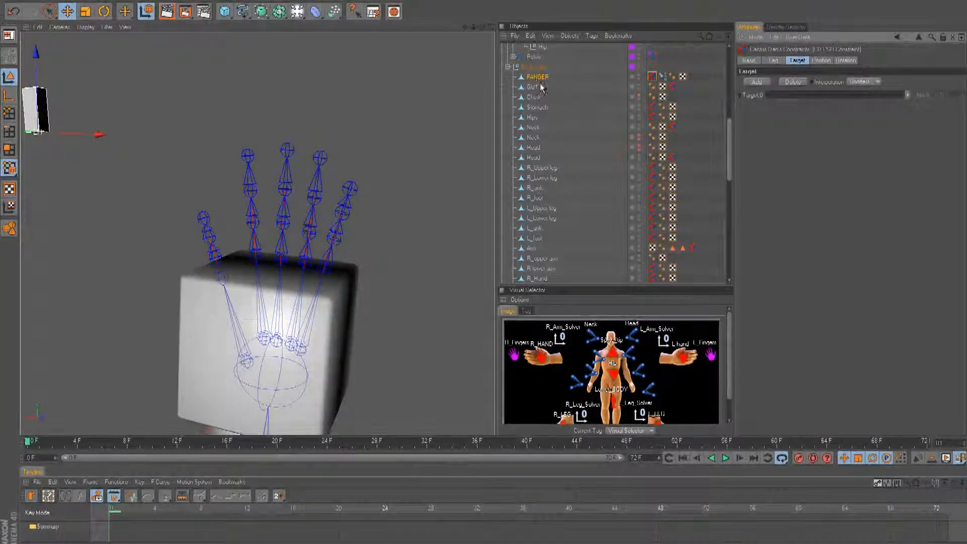
pyautogui.scroll(-10, 577, 146)
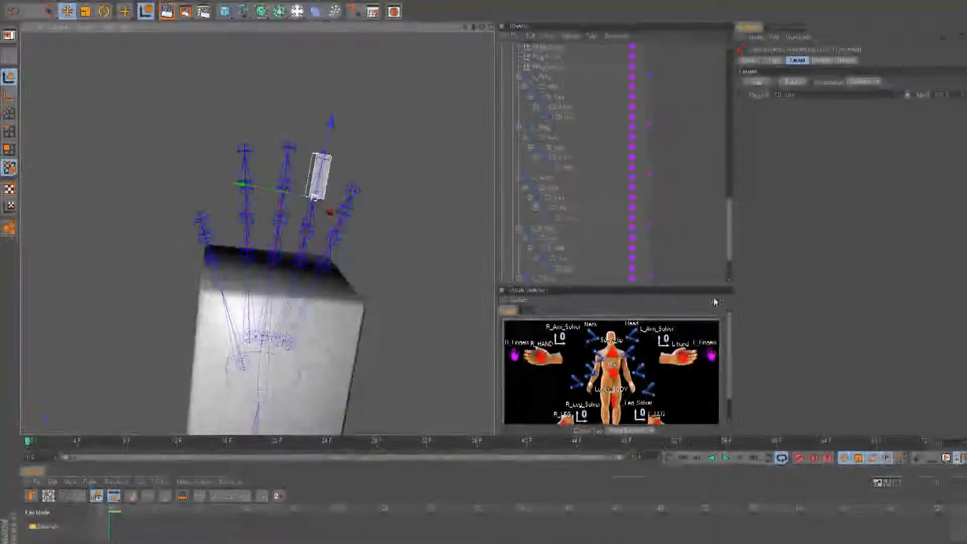
# Check that the FANGER mesh follows the ring finger by running the CLOSE pose mix up and back to 0.
pyautogui.click(711, 355)
pyautogui.moveTo(819, 129); pyautogui.dragTo(652, 137)
pyautogui.keyDown('alt'); pyautogui.moveTo(368, 230); pyautogui.dragTo(497, 277); pyautogui.keyUp('alt')
pyautogui.keyDown('alt'); pyautogui.moveTo(497, 277); pyautogui.dragTo(483, 277, button='right'); pyautogui.keyUp('alt')
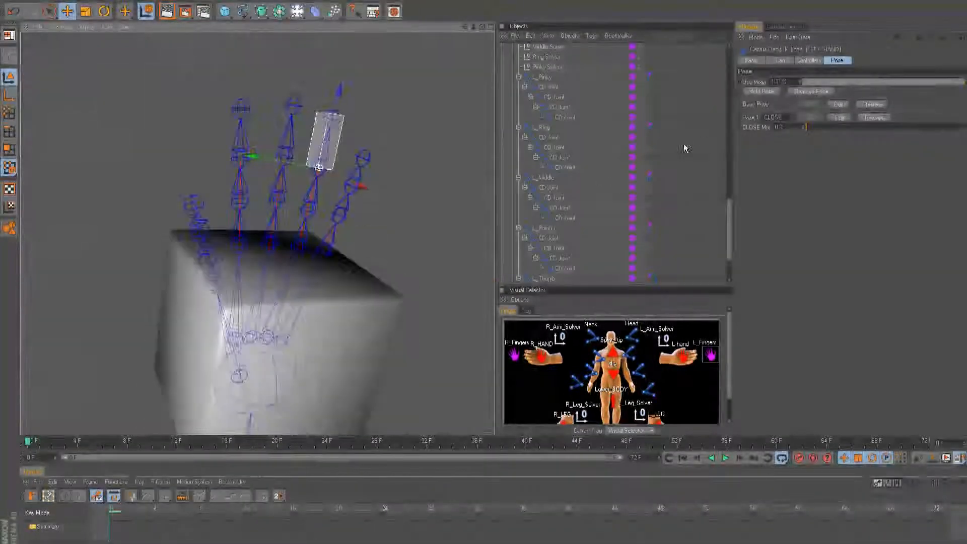
# Delete the CD PSR Constraint tag from the FANGER mesh.
pyautogui.scroll(10, 684, 151)
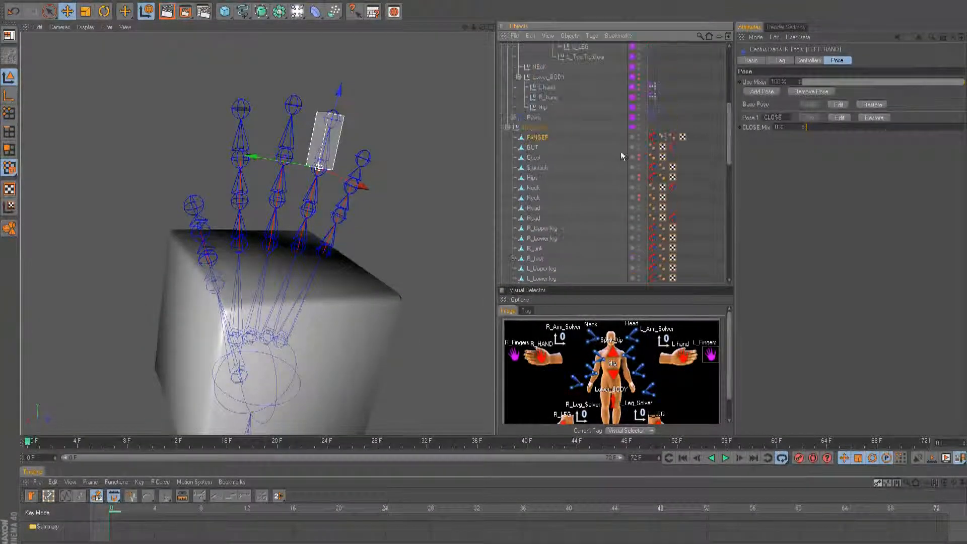
pyautogui.click(653, 137)
pyautogui.press('Delete')
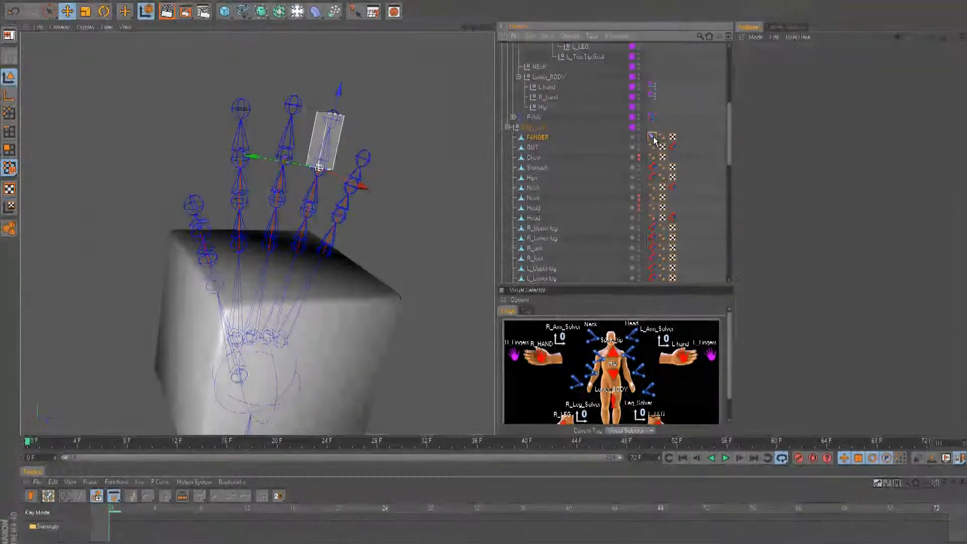
# Re-enable the Constraint tag on the FANGER mesh so it attaches to its finger joint again.
pyautogui.click(653, 137)
pyautogui.click(765, 111)
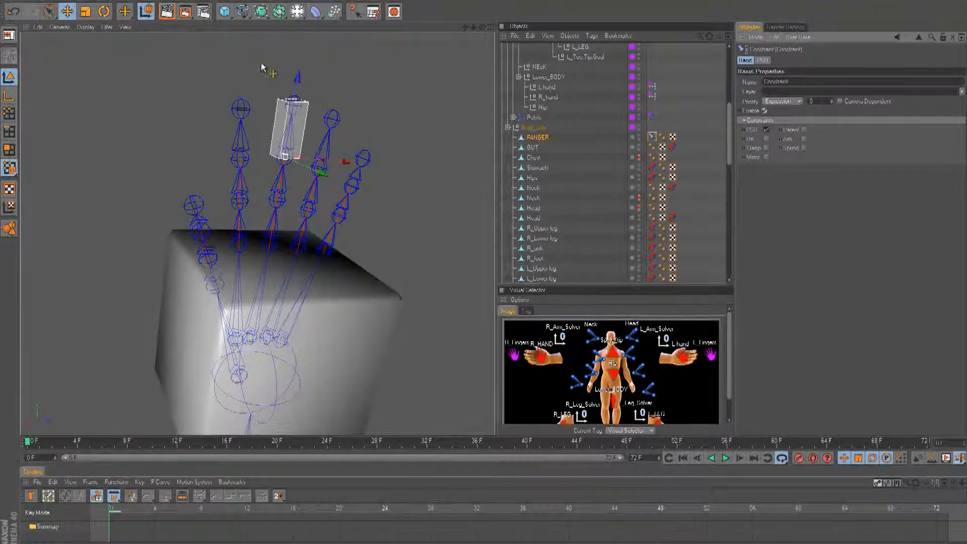
# Create a sphere, place it under Body_poly above FANGER, and copy FANGER's Constraint tag onto it.
pyautogui.moveTo(227, 19); pyautogui.dragTo(335, 28)
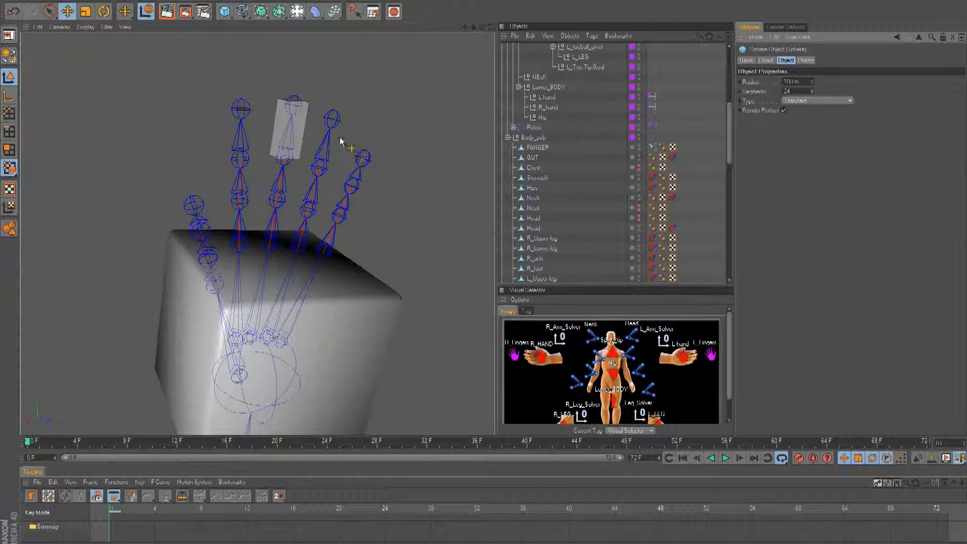
pyautogui.click(405, 160)
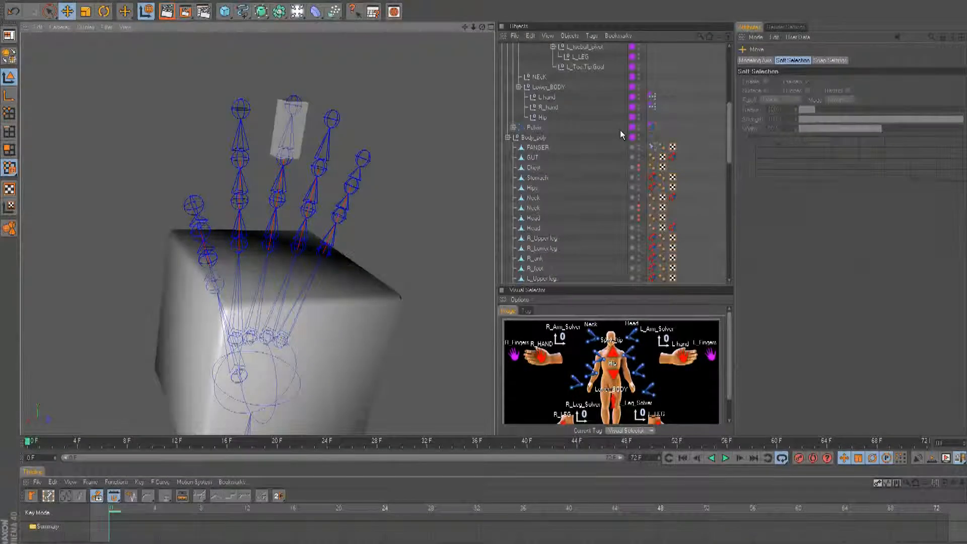
pyautogui.scroll(5, 594, 176)
pyautogui.scroll(-5, 570, 282)
pyautogui.moveTo(541, 197); pyautogui.dragTo(544, 193)
pyautogui.moveTo(650, 199); pyautogui.dragTo(661, 191)
pyautogui.click(528, 190)
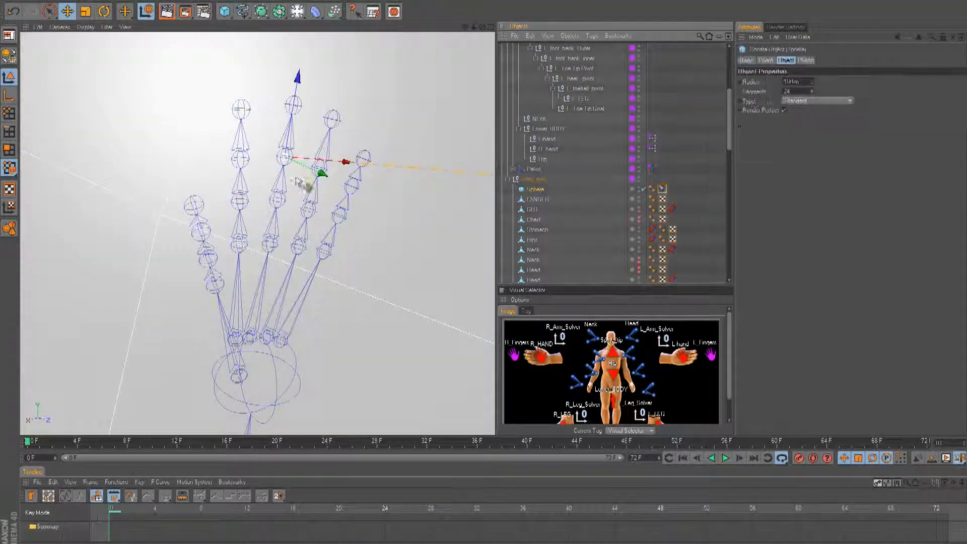
# Scale the sphere down to roughly the width of a finger segment, then return to the Move tool.
pyautogui.press('t')
pyautogui.moveTo(332, 205); pyautogui.dragTo(484, 274)
pyautogui.press('e')
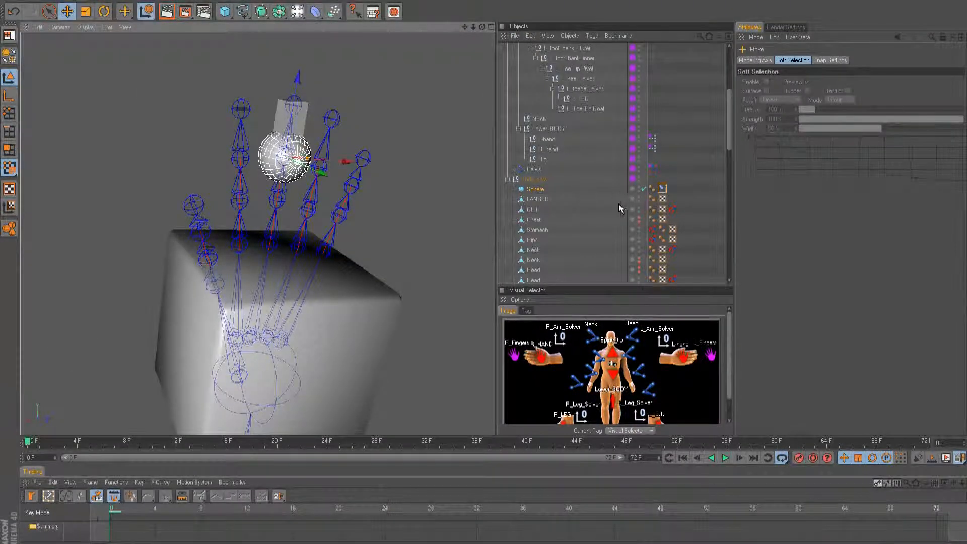
# Check that the sphere follows the finger by running the left hand's CLOSE pose mix up and back to 0.
pyautogui.click(711, 356)
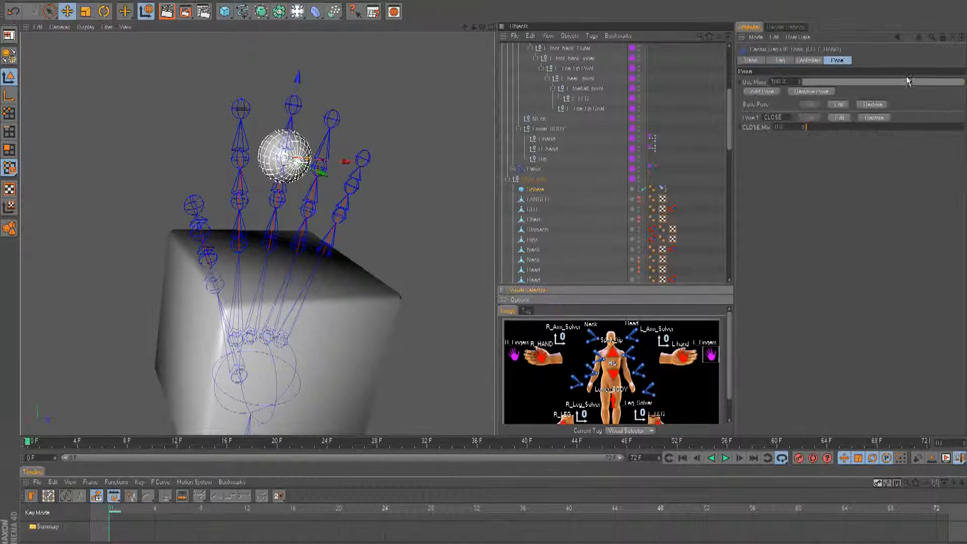
pyautogui.moveTo(832, 126); pyautogui.dragTo(807, 128)
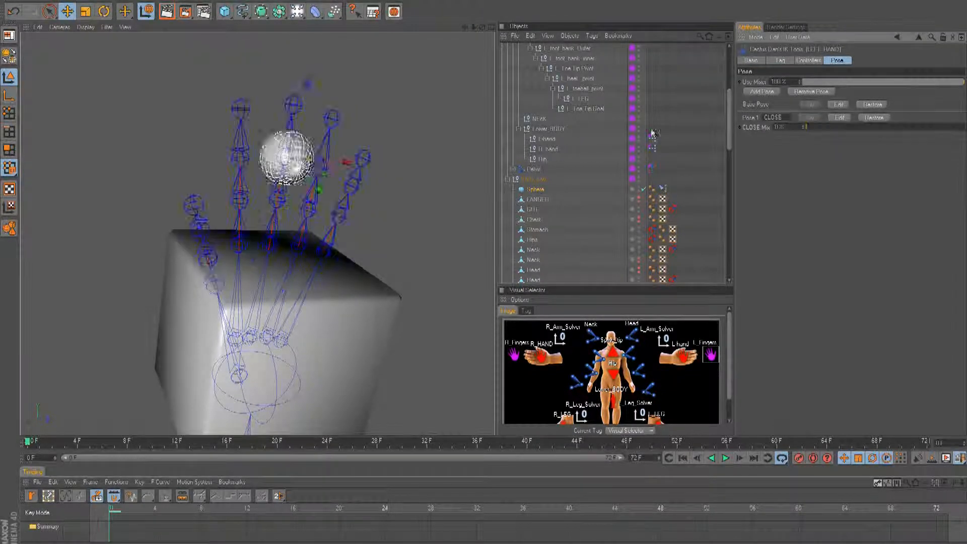
# Move the L_hand controller to test the raised left arm, checking the pose from the front and side.
pyautogui.moveTo(339, 220)
pyautogui.keyDown('alt'); pyautogui.mouseDown(button='right')
pyautogui.moveTo(488, 272)
pyautogui.moveTo(339, 222)
pyautogui.mouseUp(button='right'); pyautogui.keyUp('alt')
pyautogui.keyDown('alt'); pyautogui.moveTo(339, 222); pyautogui.dragTo(340, 228); pyautogui.keyUp('alt')
pyautogui.keyDown('alt'); pyautogui.moveTo(339, 229); pyautogui.dragTo(487, 274, button='middle'); pyautogui.keyUp('alt')
pyautogui.keyDown('alt'); pyautogui.moveTo(487, 274); pyautogui.dragTo(334, 244); pyautogui.keyUp('alt')
pyautogui.scroll(-3, 357, 252)
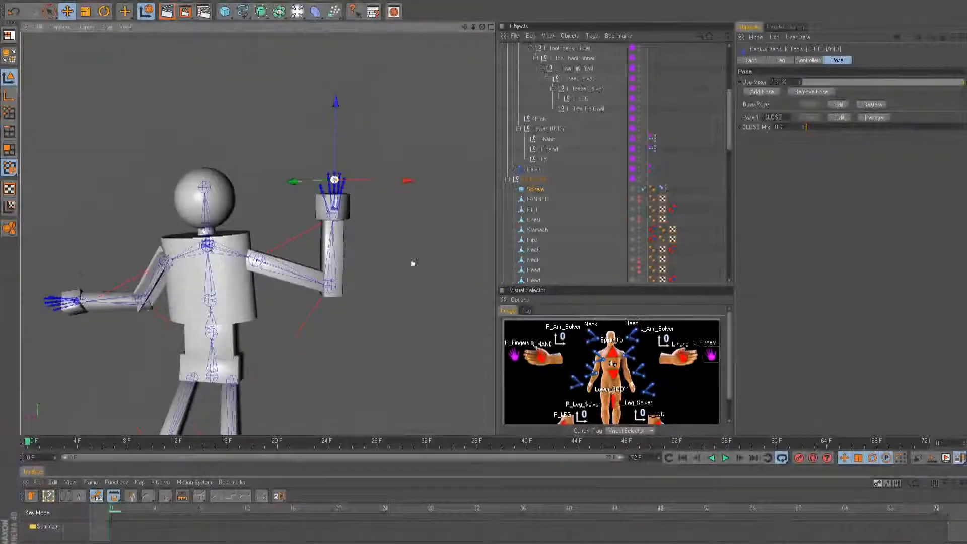
pyautogui.click(676, 360)
pyautogui.moveTo(414, 346); pyautogui.dragTo(410, 321)
pyautogui.keyDown('alt'); pyautogui.moveTo(499, 277); pyautogui.dragTo(488, 274); pyautogui.keyUp('alt')
pyautogui.moveTo(404, 335); pyautogui.dragTo(388, 337)
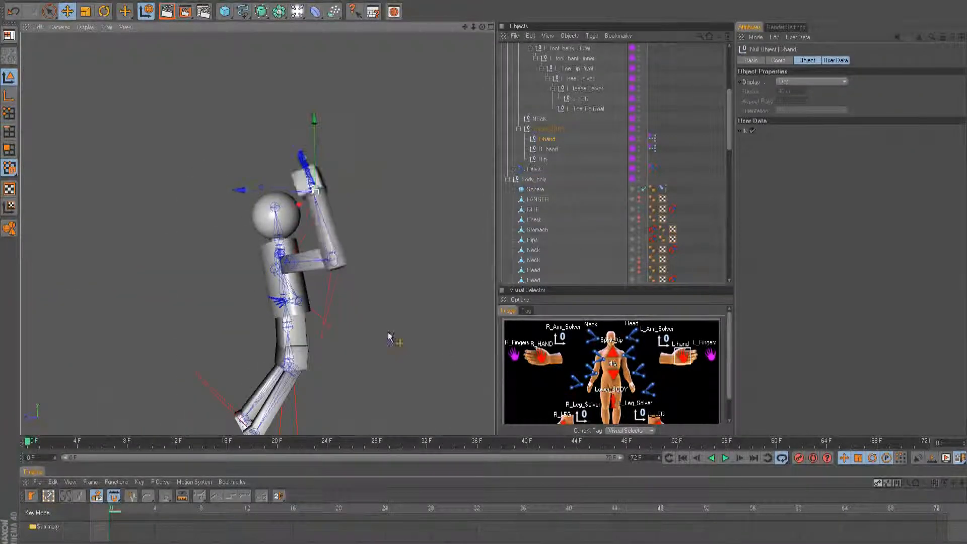
# Adjust the L_Arm_Solver and L_hand controllers so the left forearm points upward beside the head.
pyautogui.click(663, 340)
pyautogui.moveTo(483, 277); pyautogui.dragTo(485, 274)
pyautogui.click(683, 358)
pyautogui.keyDown('alt'); pyautogui.moveTo(324, 312); pyautogui.dragTo(484, 275); pyautogui.keyUp('alt')
pyautogui.keyDown('alt'); pyautogui.moveTo(324, 312); pyautogui.dragTo(400, 306, button='middle'); pyautogui.keyUp('alt')
pyautogui.keyDown('alt'); pyautogui.moveTo(323, 313); pyautogui.dragTo(343, 293); pyautogui.keyUp('alt')
pyautogui.keyDown('alt'); pyautogui.moveTo(343, 294); pyautogui.dragTo(309, 310, button='middle'); pyautogui.keyUp('alt')
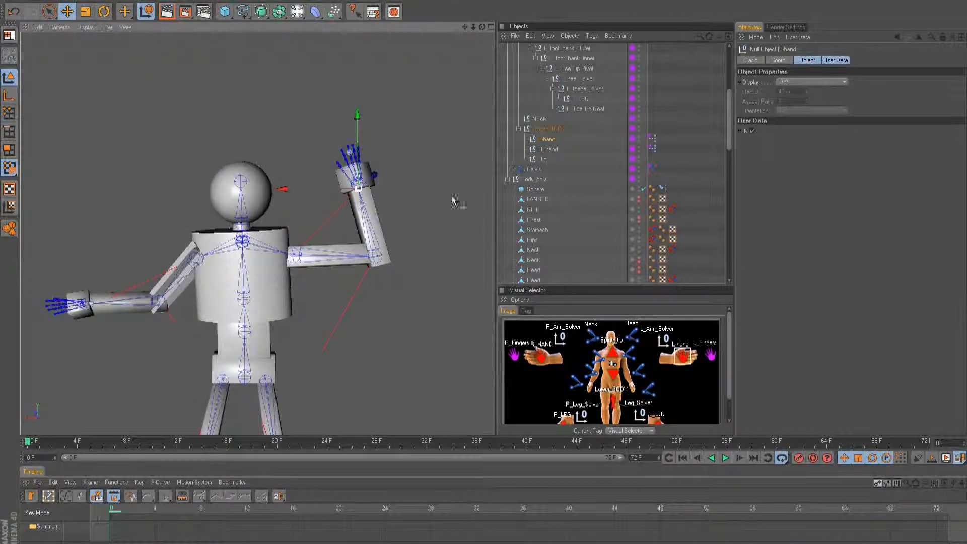
# Delete the sphere from Body_poly.
pyautogui.click(538, 190)
pyautogui.press('Delete')
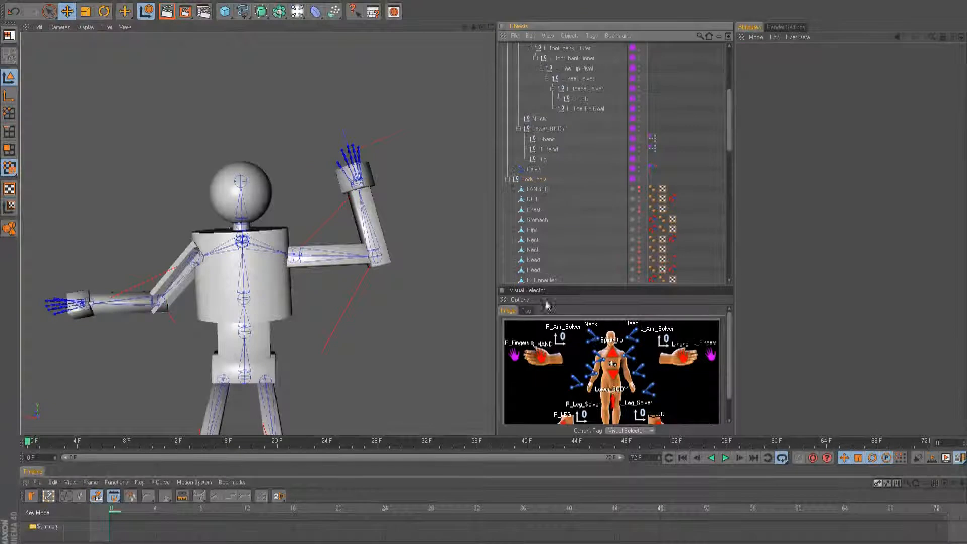
# Move the R_HAND controller up and forward so the right hand is raised to about head height.
pyautogui.click(539, 360)
pyautogui.moveTo(484, 277); pyautogui.dragTo(479, 276)
pyautogui.moveTo(480, 276)
pyautogui.mouseDown()
pyautogui.moveTo(493, 273)
pyautogui.moveTo(402, 345)
pyautogui.moveTo(482, 276)
pyautogui.mouseUp()
pyautogui.moveTo(482, 276); pyautogui.dragTo(511, 275)
pyautogui.keyDown('alt'); pyautogui.moveTo(480, 270); pyautogui.dragTo(389, 339, button='right'); pyautogui.keyUp('alt')
pyautogui.keyDown('alt'); pyautogui.moveTo(388, 339); pyautogui.dragTo(484, 275); pyautogui.keyUp('alt')
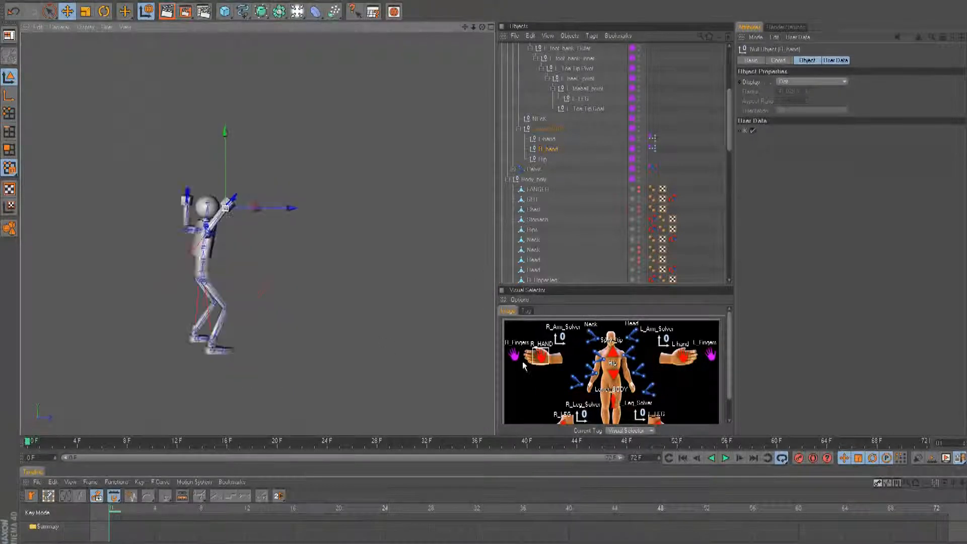
# Select the L_Arm_Solver controller.
pyautogui.click(663, 341)
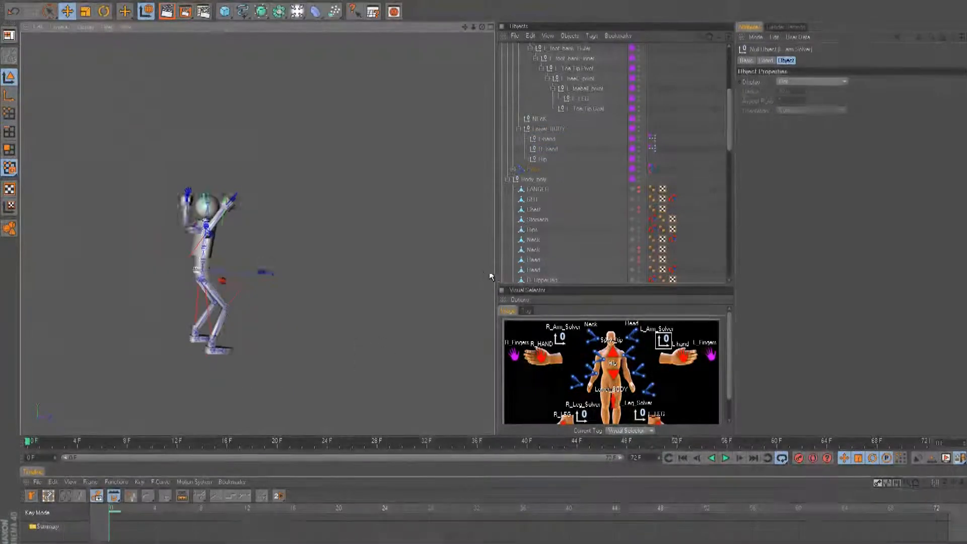